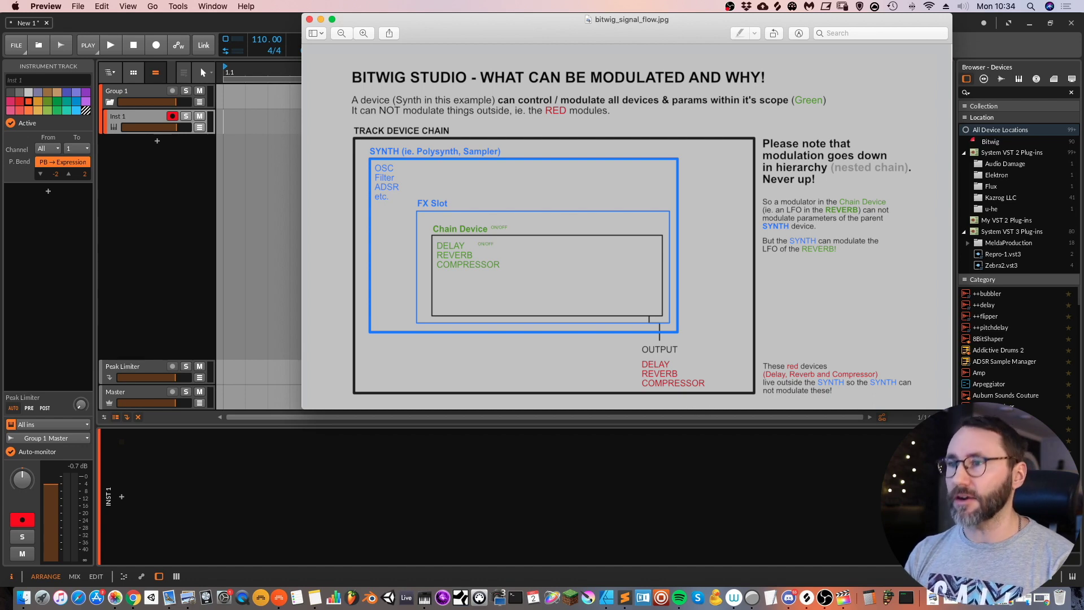
- Insert Polysynth from the 01.Synths collection onto the Polysynth track
click(137, 119)
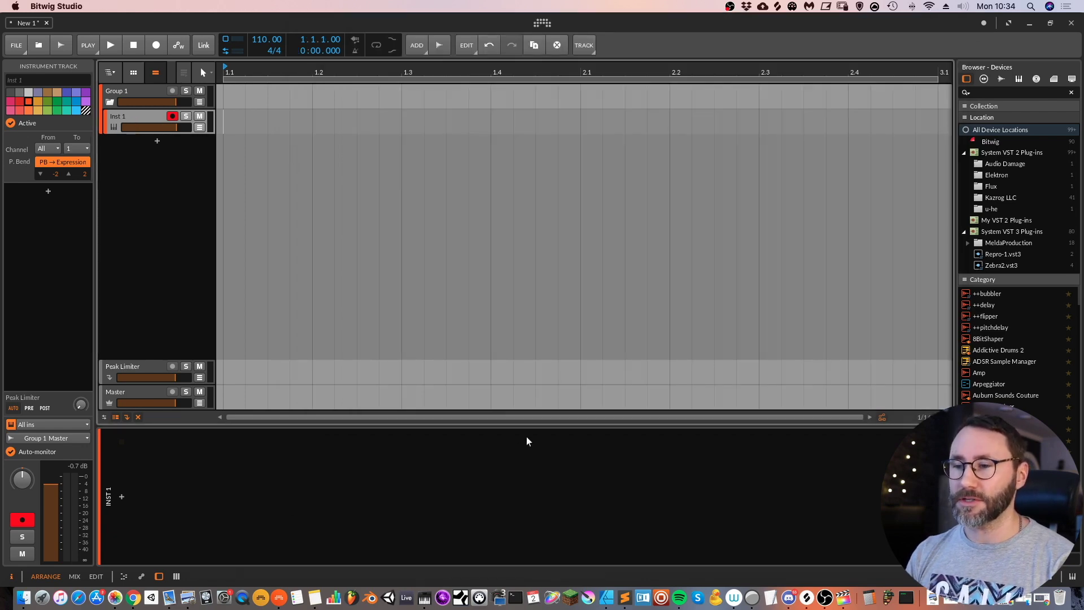
click(169, 597)
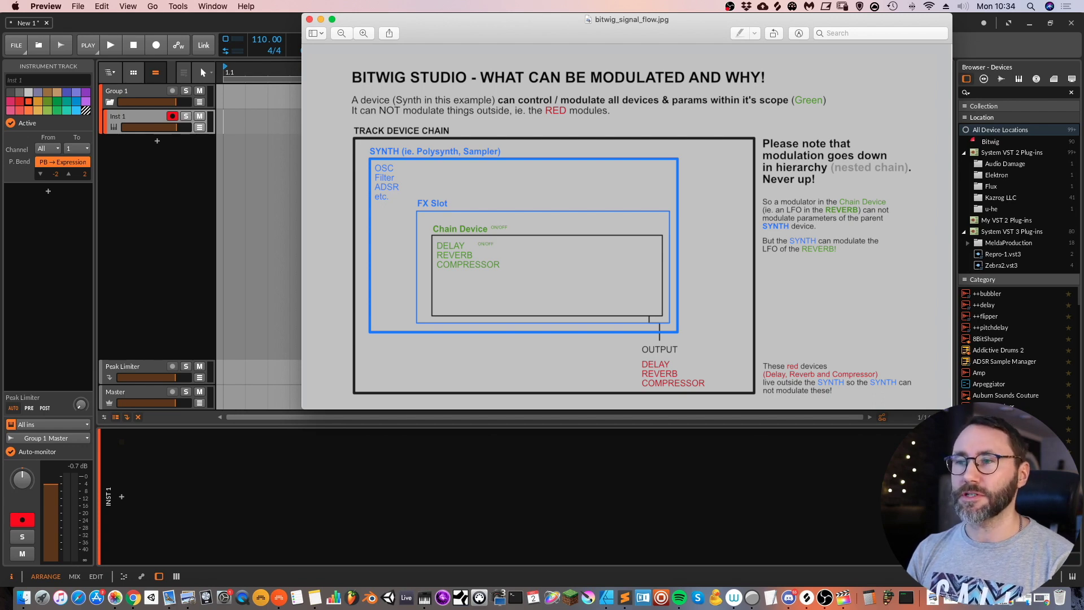
click(120, 498)
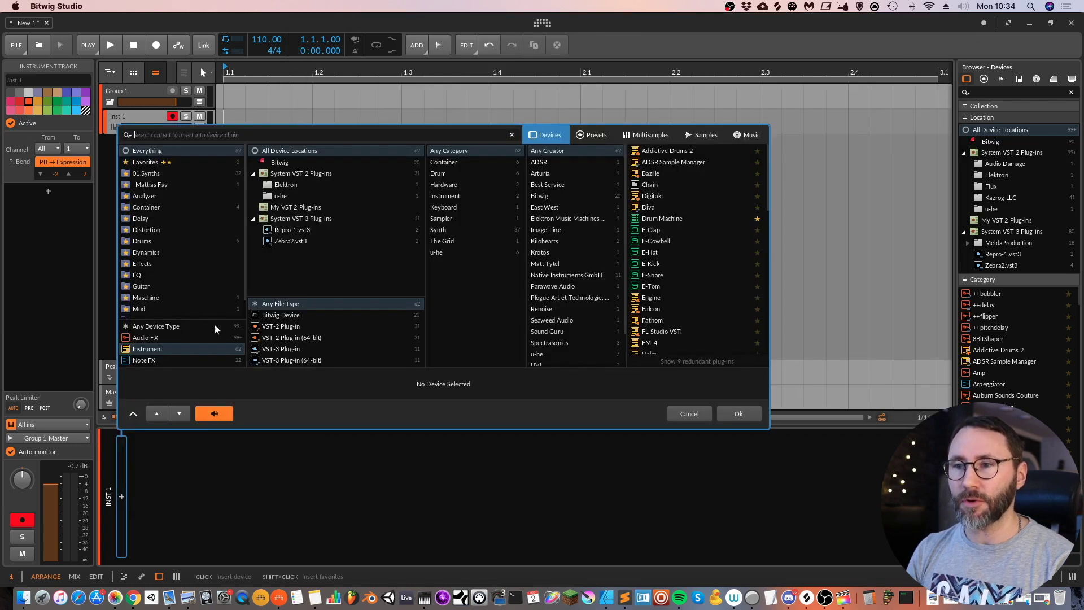
click(158, 171)
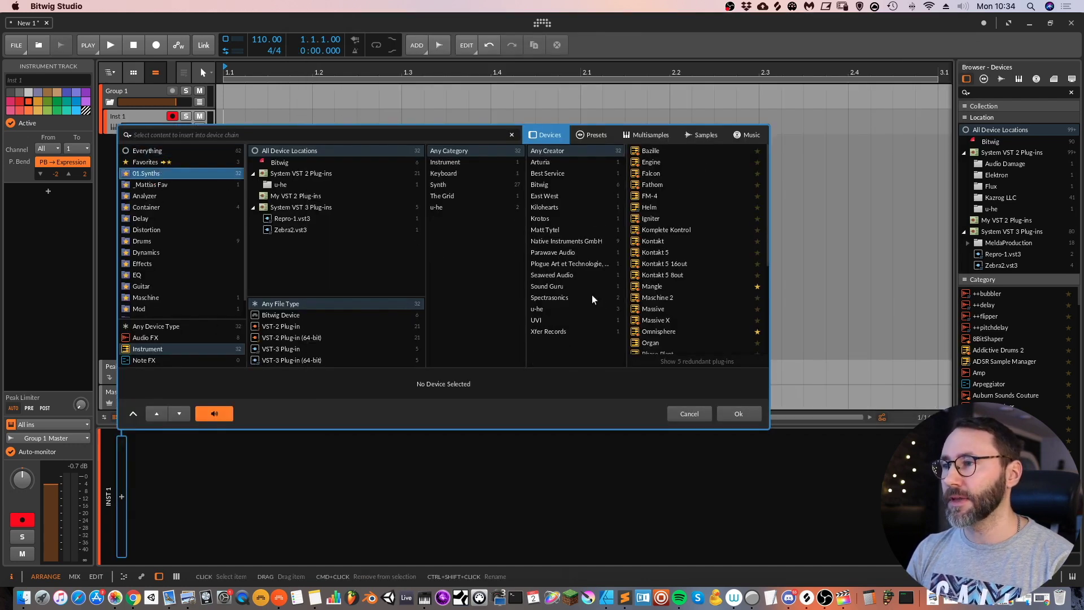
scroll(675, 260, down, 5)
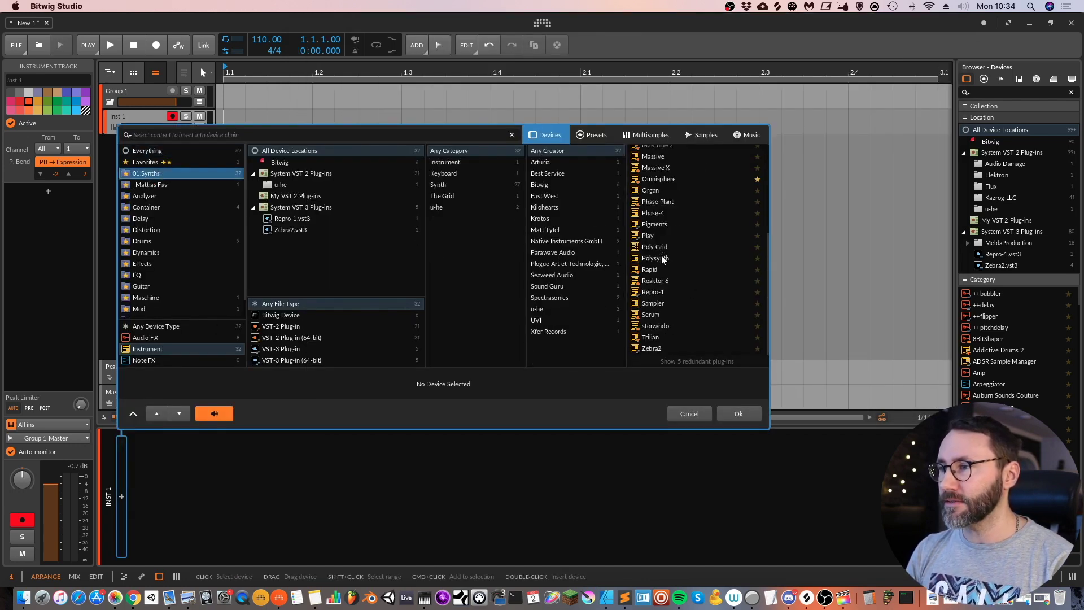
click(661, 257)
click(738, 412)
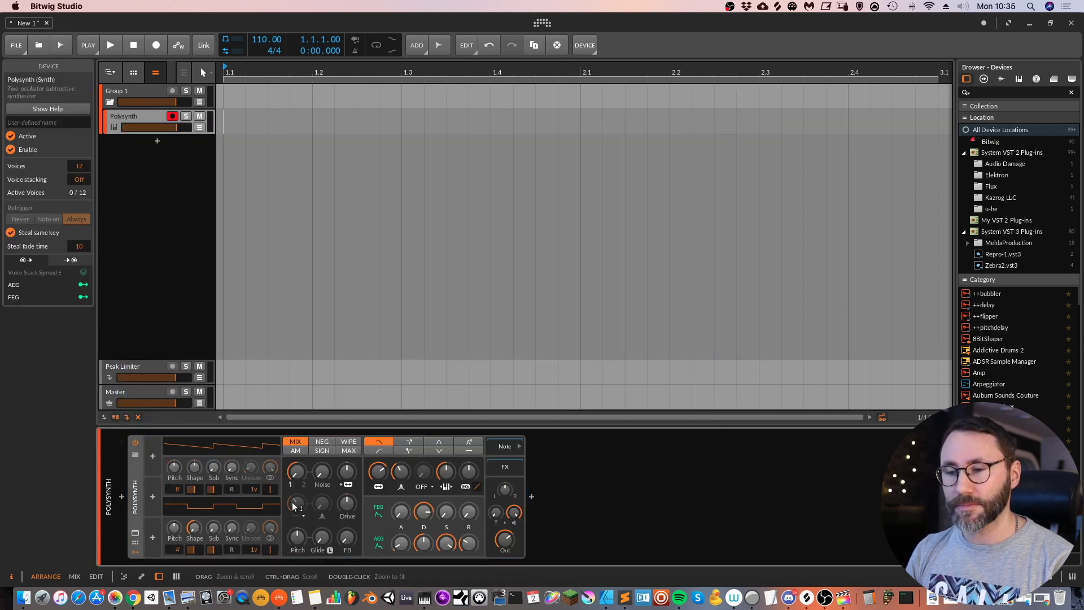
click(186, 594)
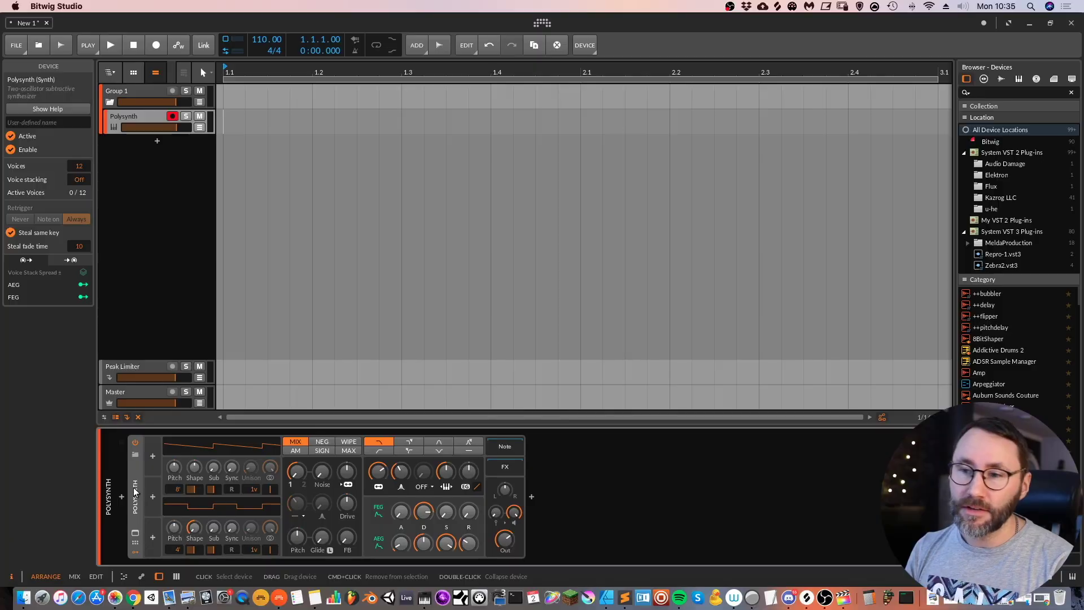
- Add a Classic LFO modulator to the Polysynth
click(153, 457)
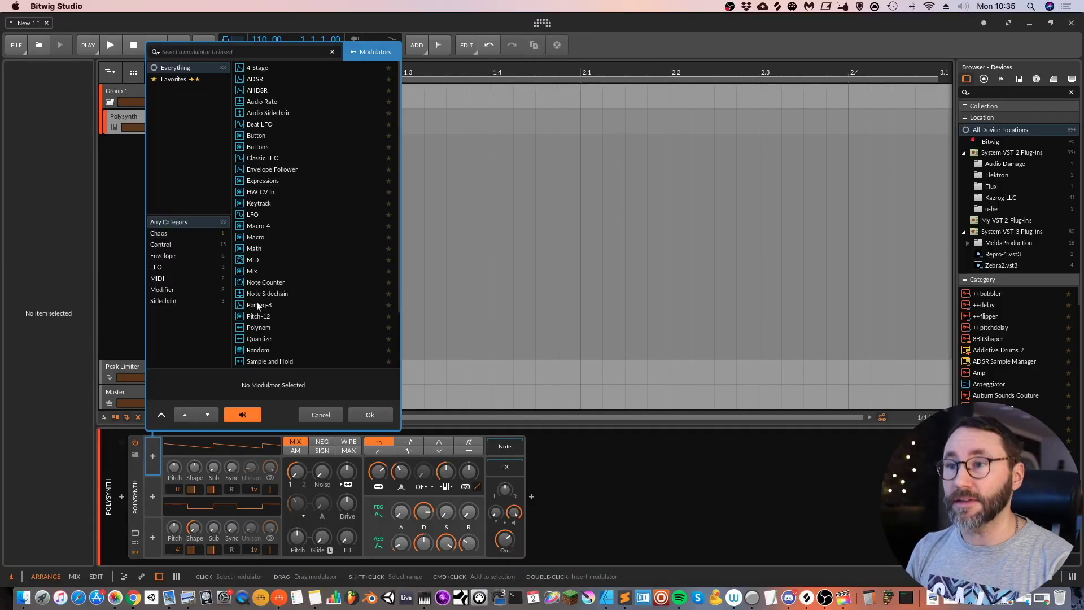
click(256, 158)
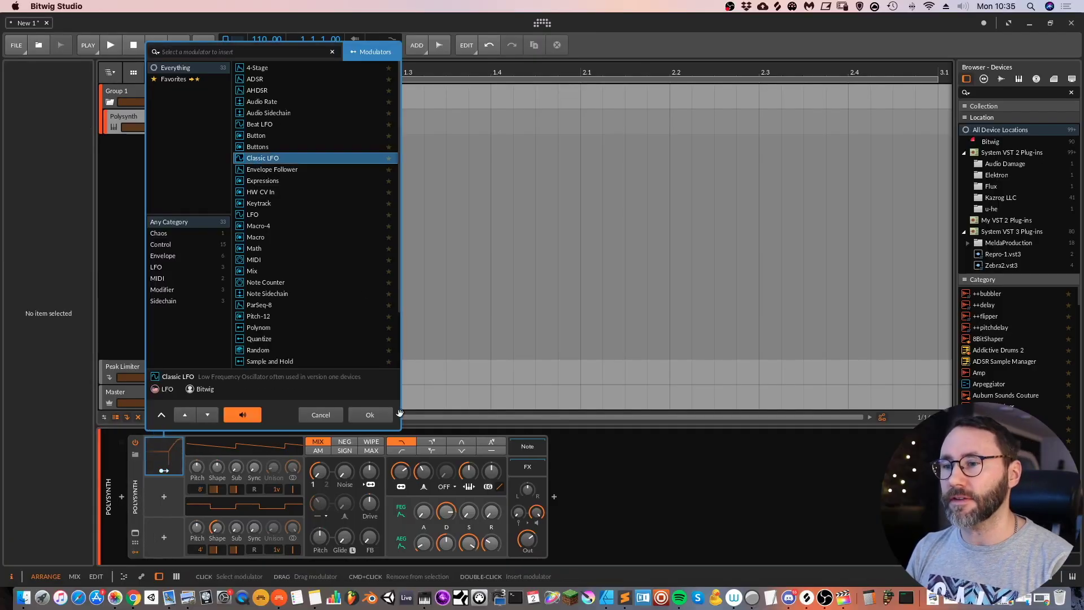
click(367, 414)
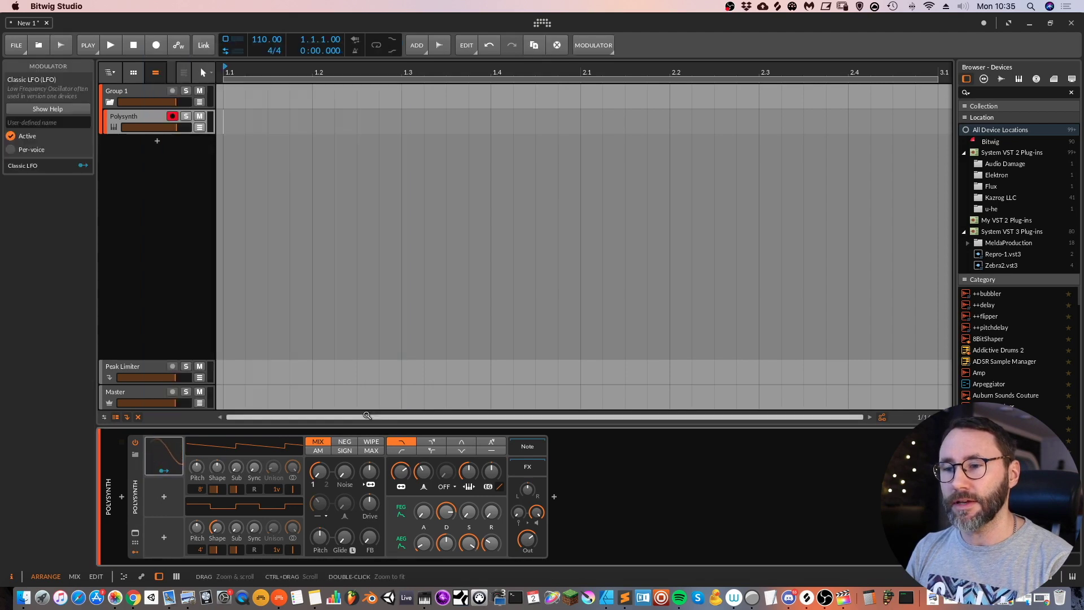
- Map the Classic LFO to modulate the Polysynth's filter frequency
click(164, 470)
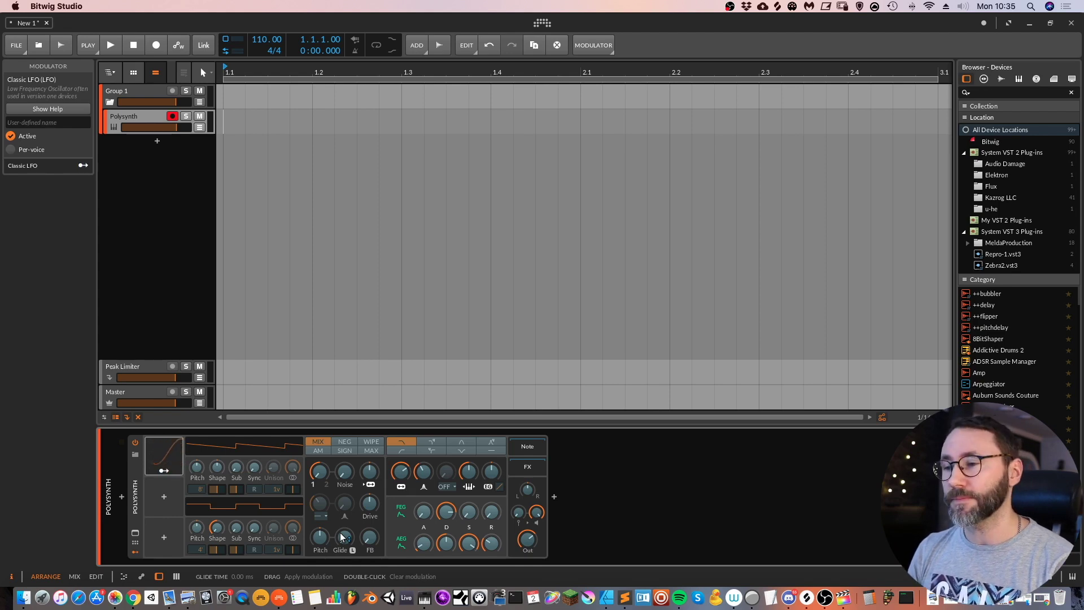
click(169, 472)
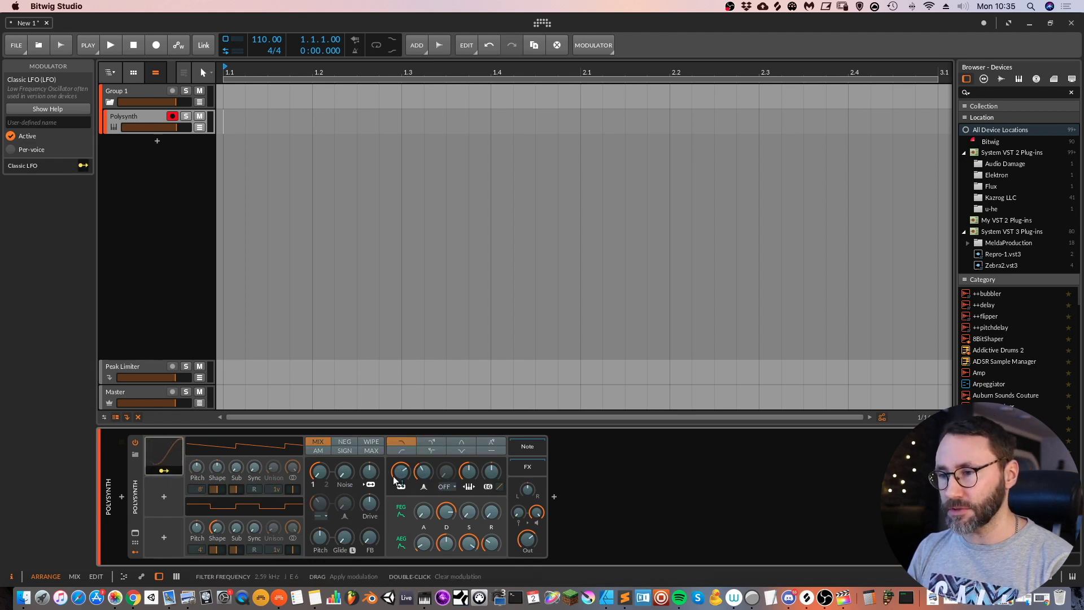
drag(397, 476, 397, 454)
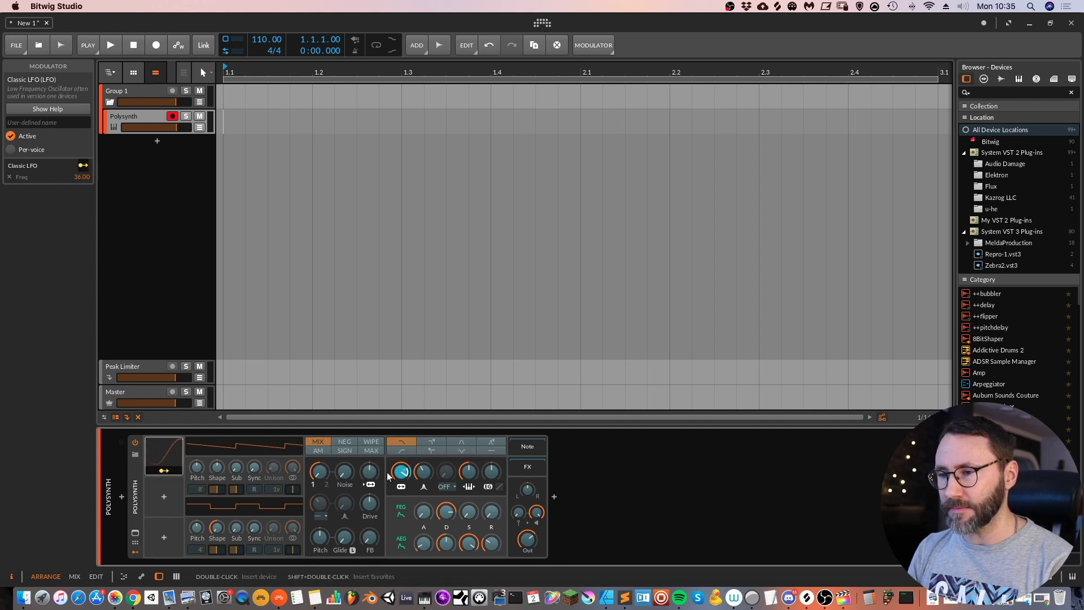
click(164, 470)
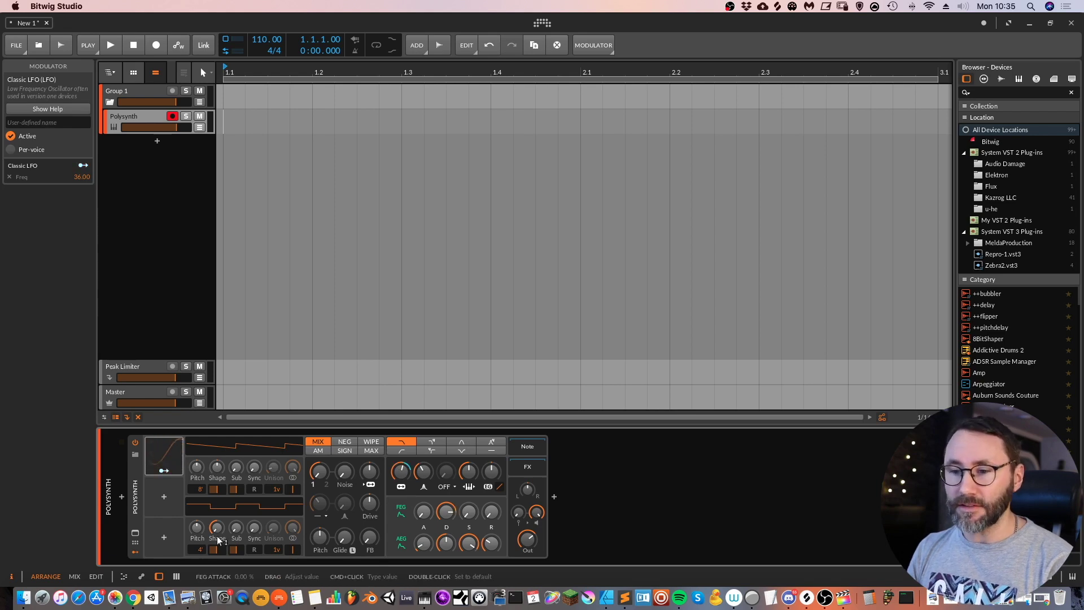
click(170, 597)
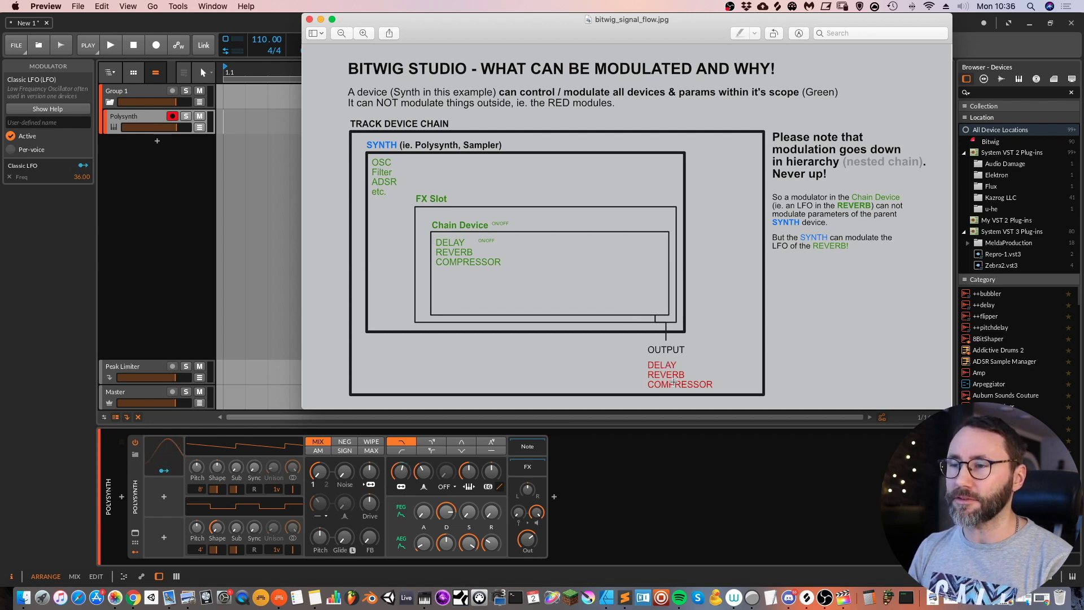
- Insert a Delay-2 effect after the Polysynth
click(553, 497)
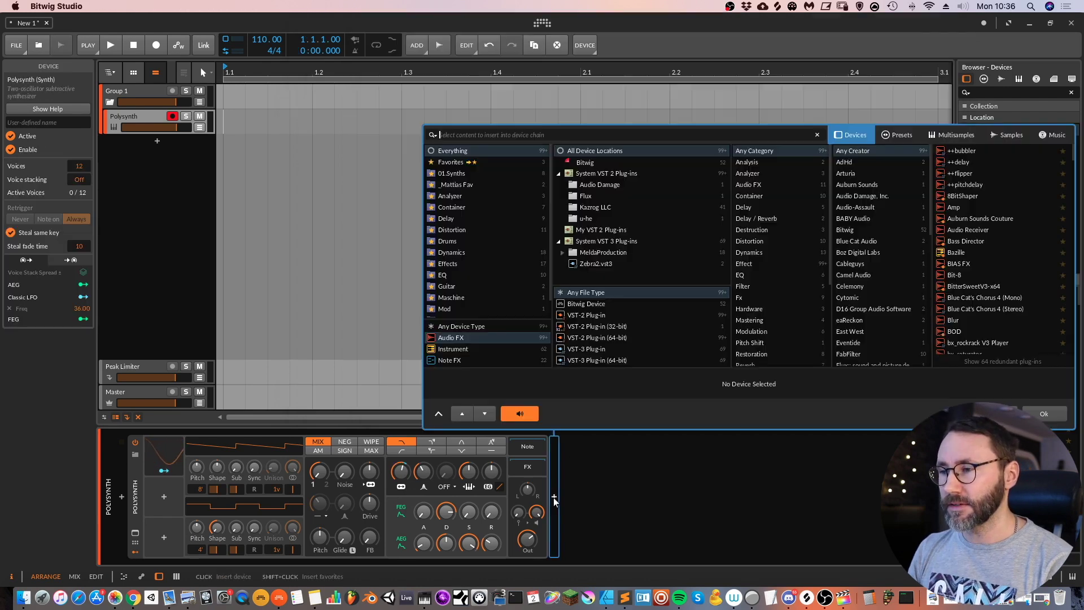
click(458, 217)
click(957, 173)
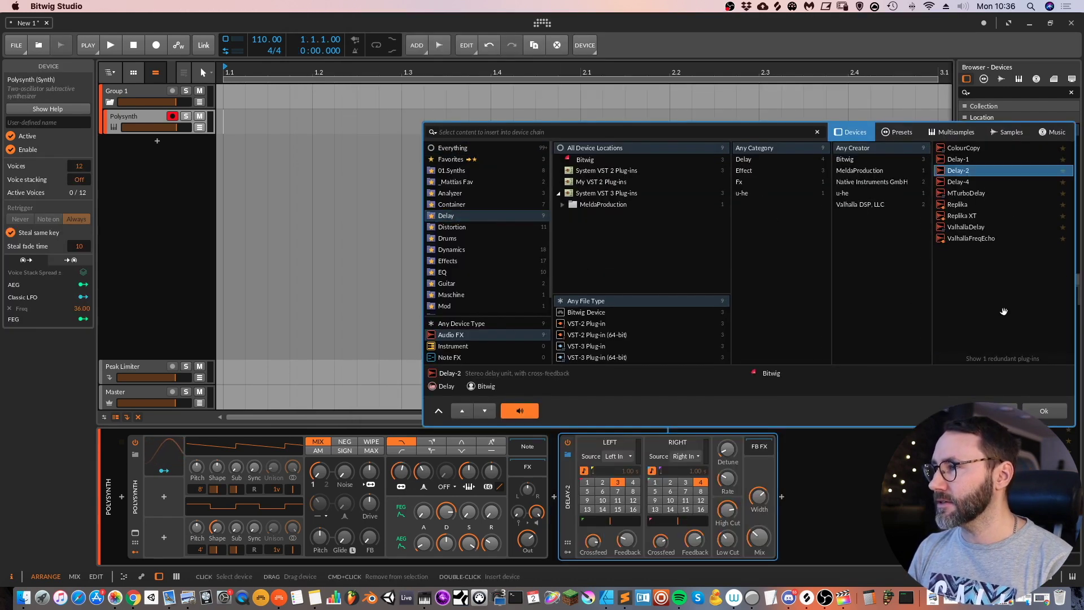
click(1043, 412)
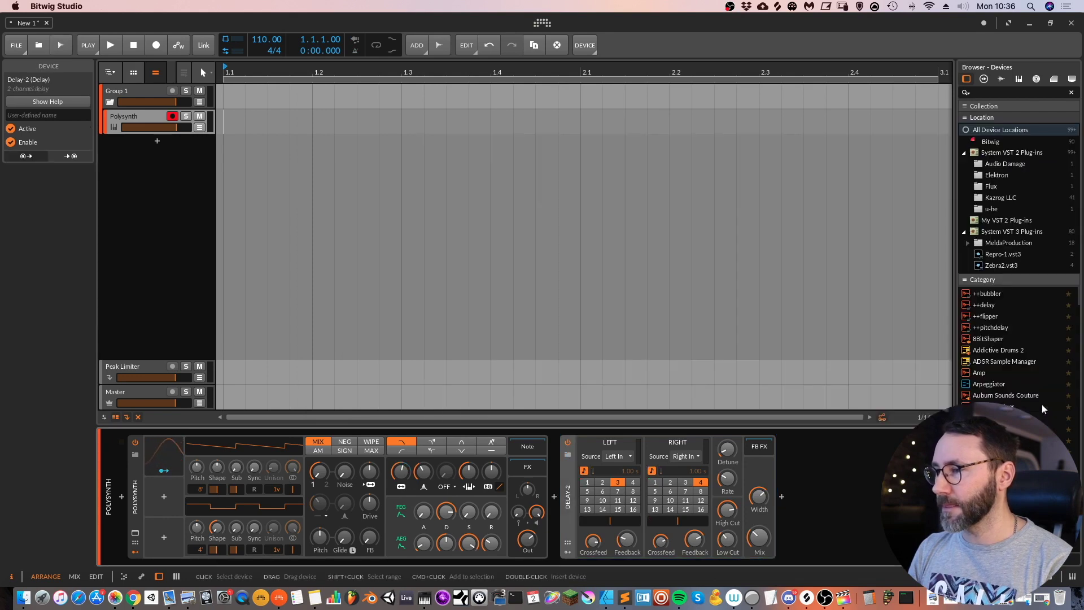
- Insert a Reverb effect after the Delay-2
click(781, 497)
scroll(459, 305, down, 2)
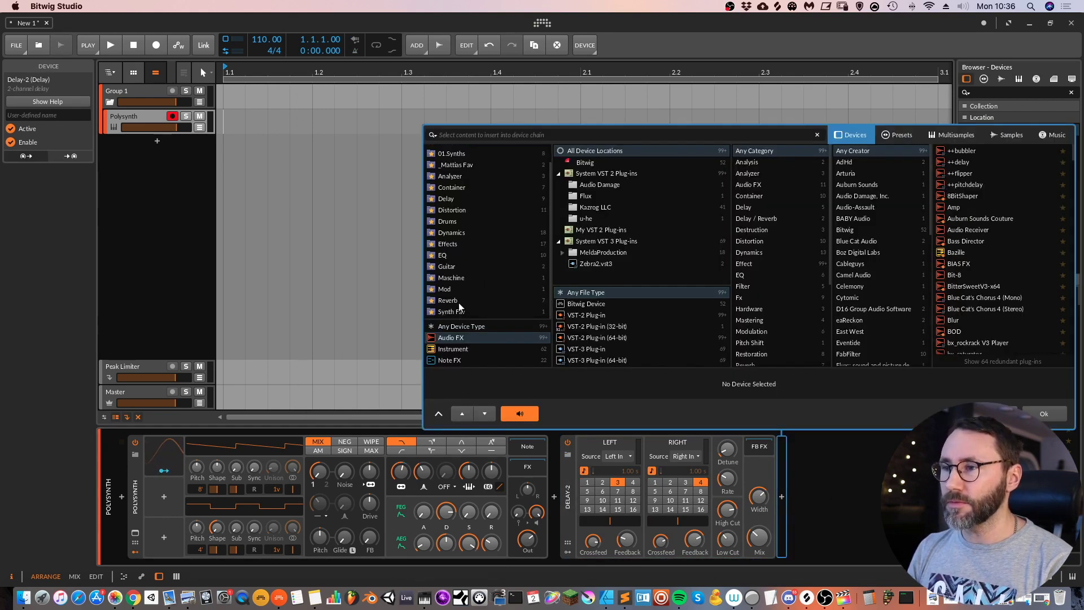
click(460, 301)
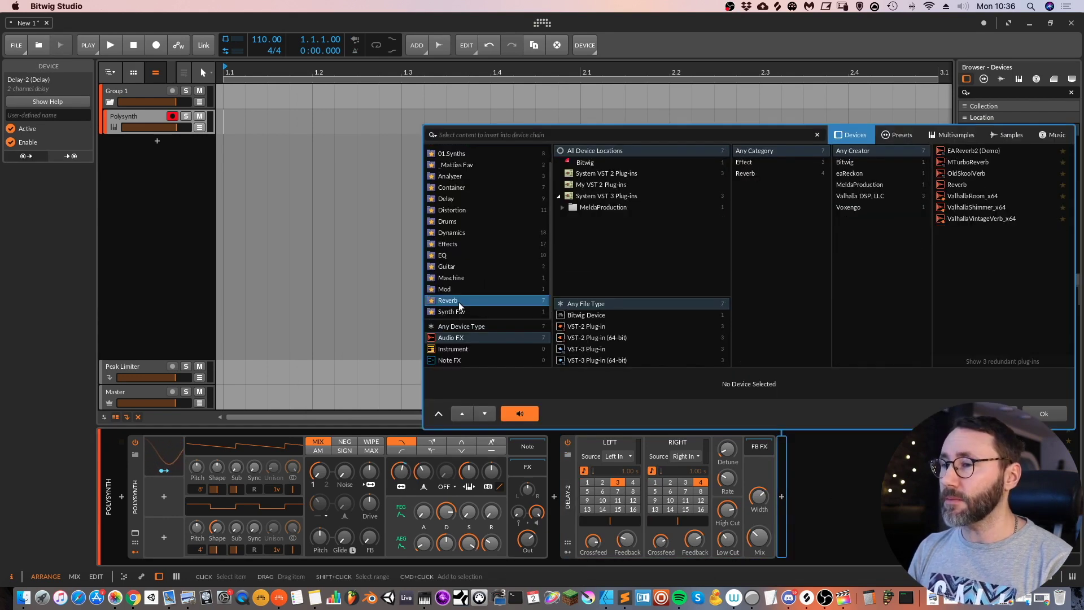
click(967, 184)
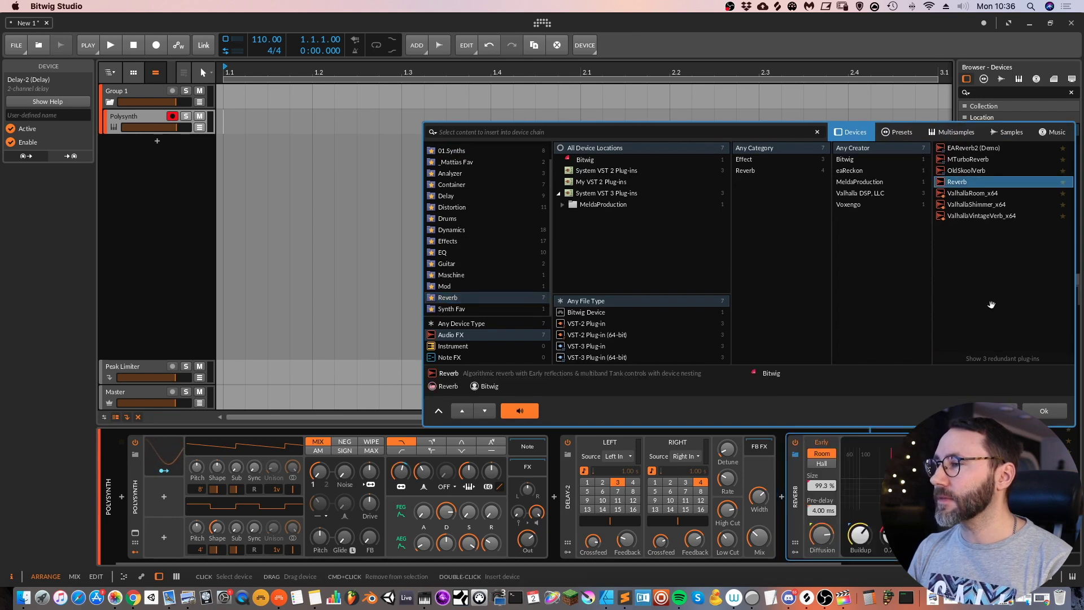
click(1034, 409)
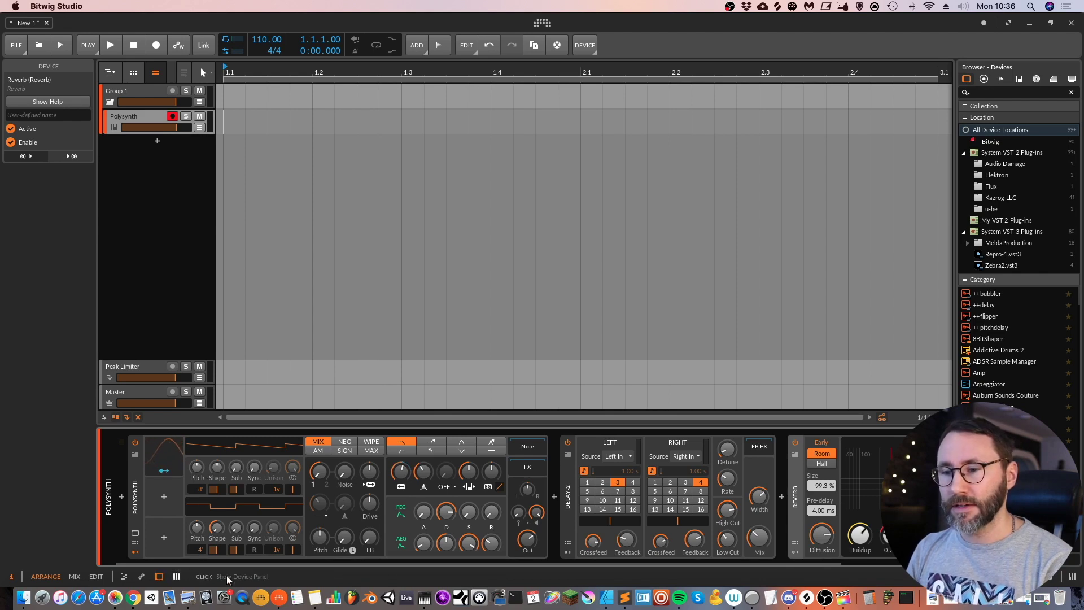
click(188, 597)
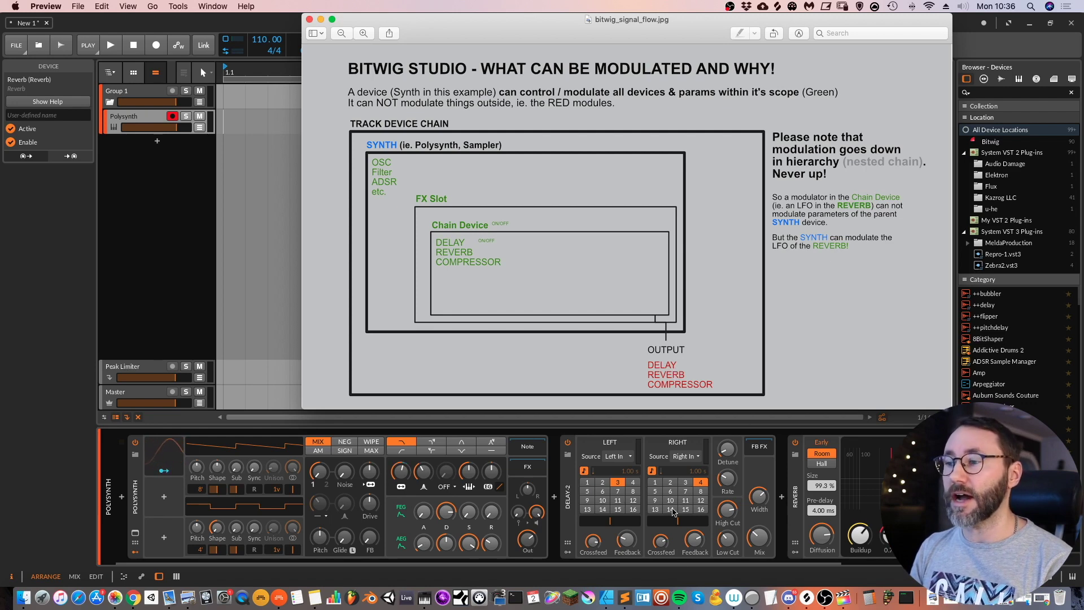
click(144, 496)
click(166, 472)
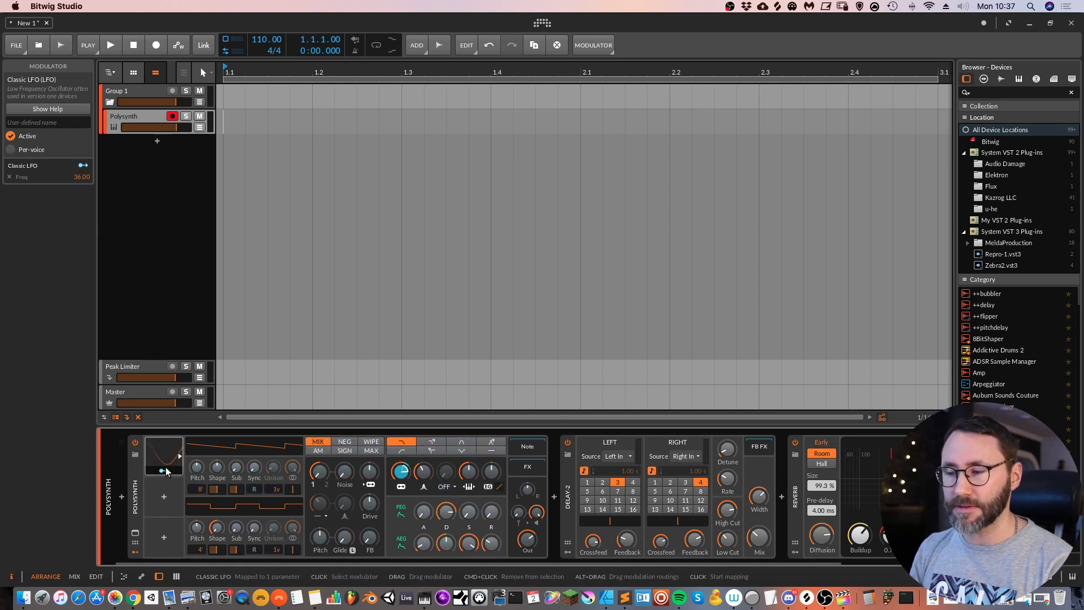
click(187, 597)
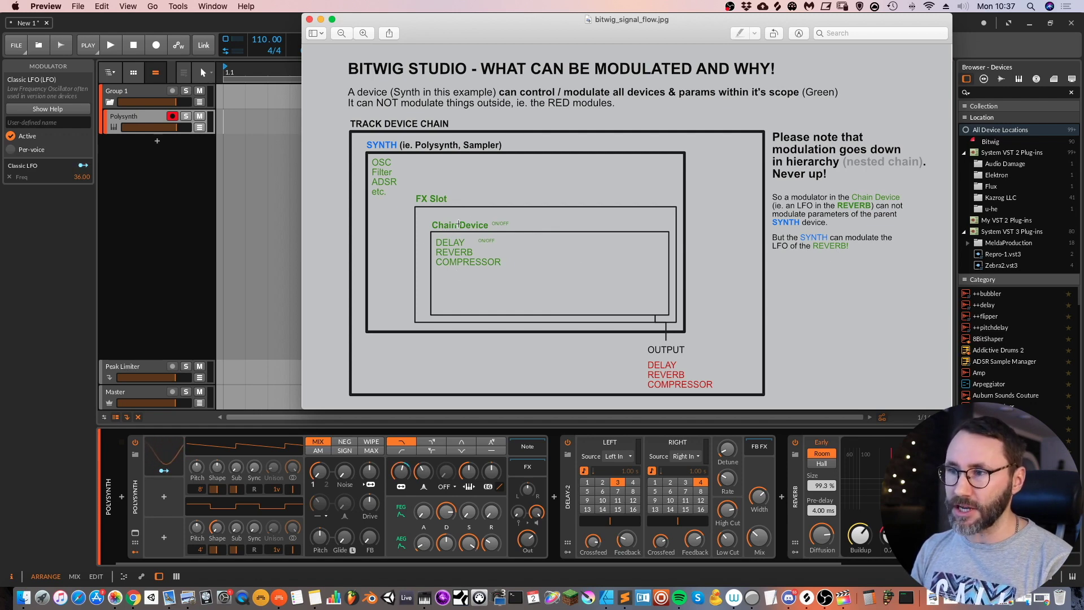
click(528, 467)
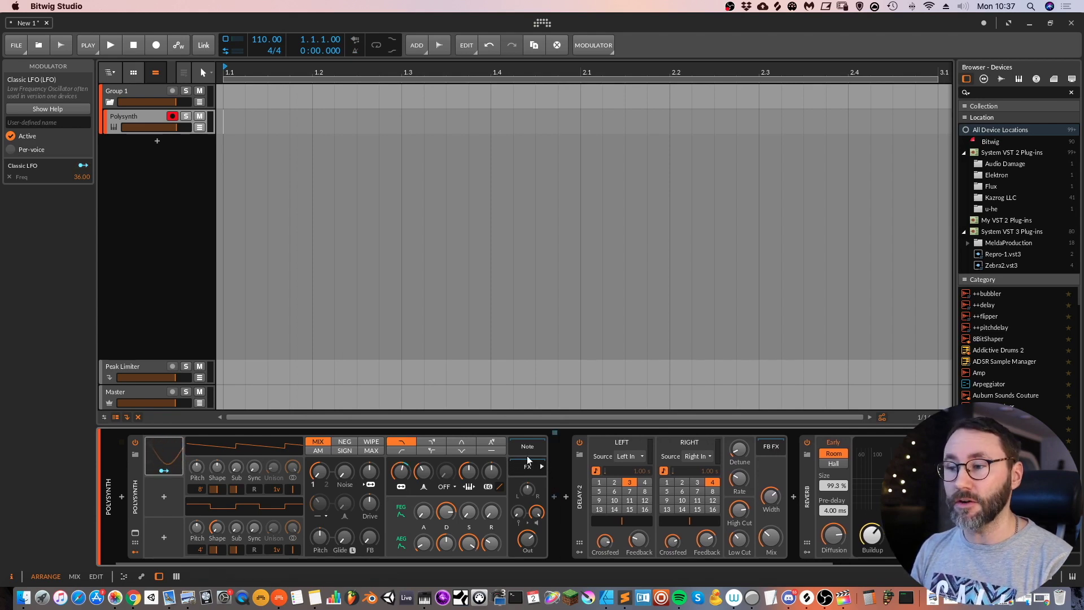
click(551, 496)
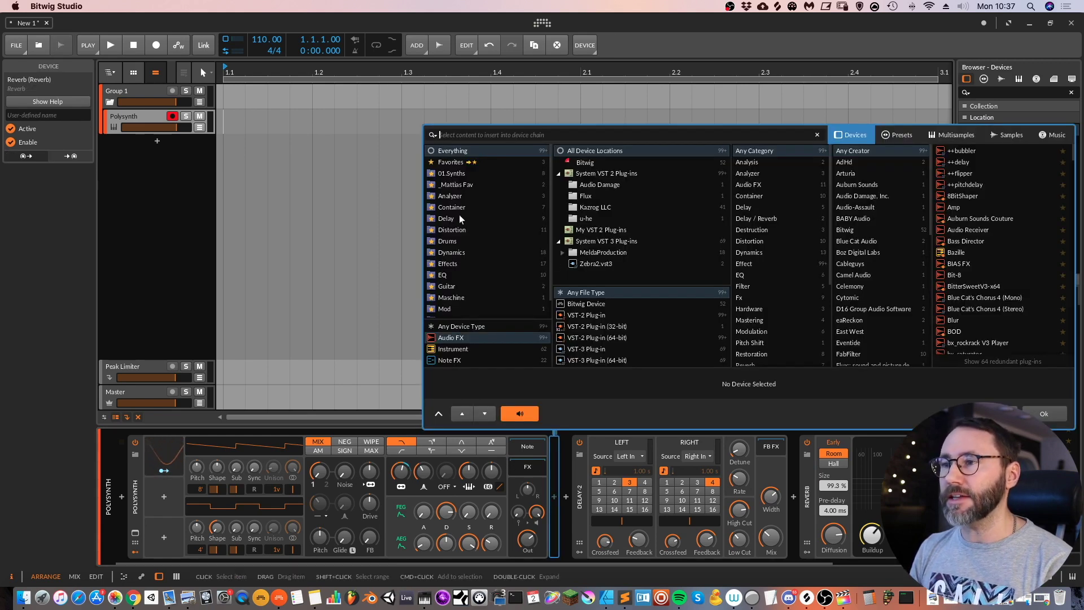
- Insert a Chain container into the Polysynth's effects
click(447, 209)
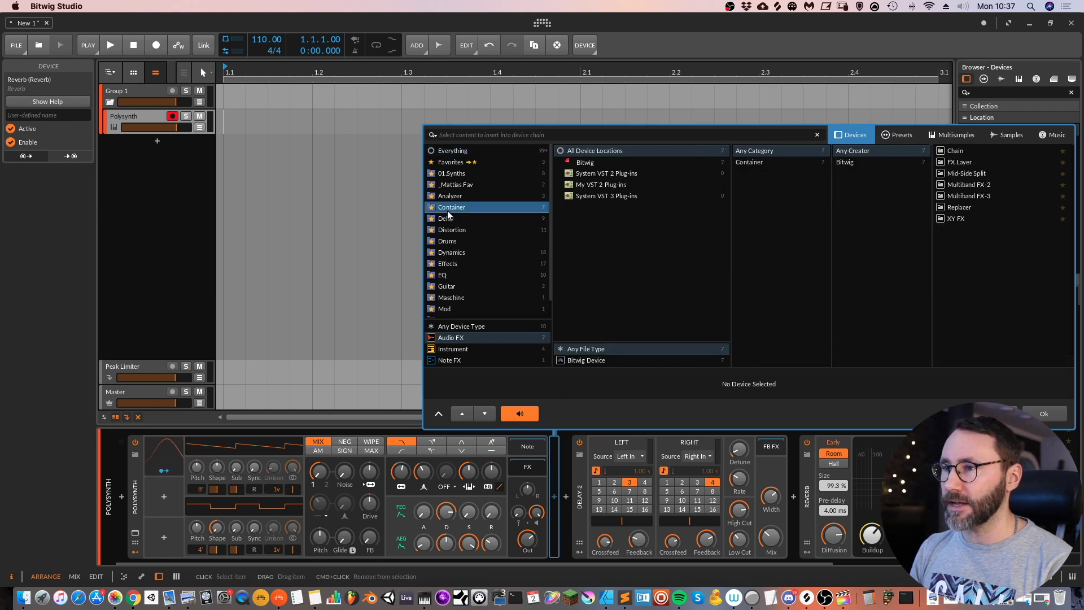
click(948, 150)
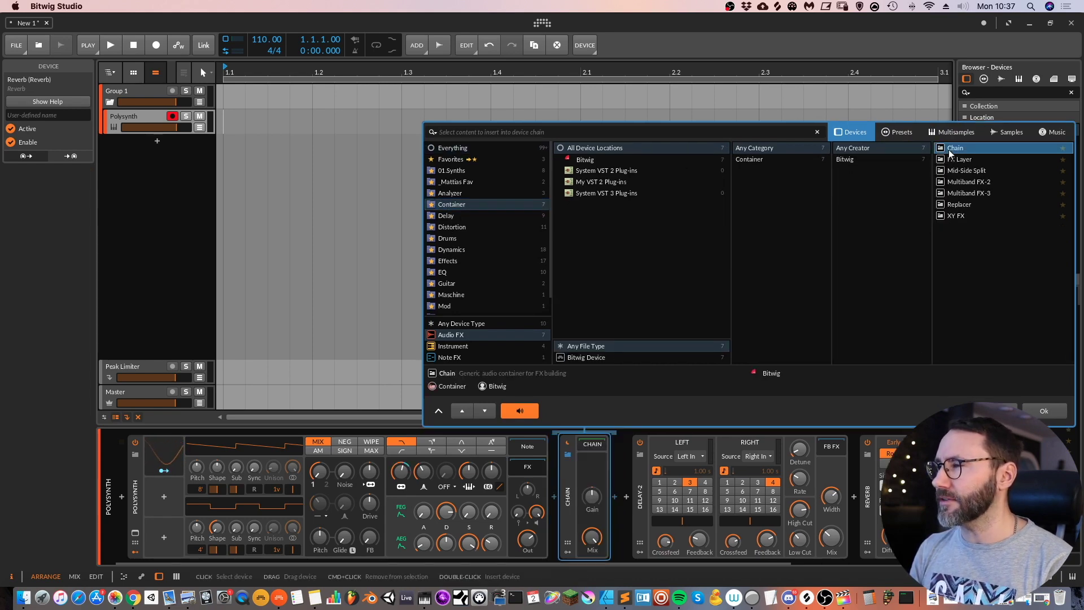
click(1044, 410)
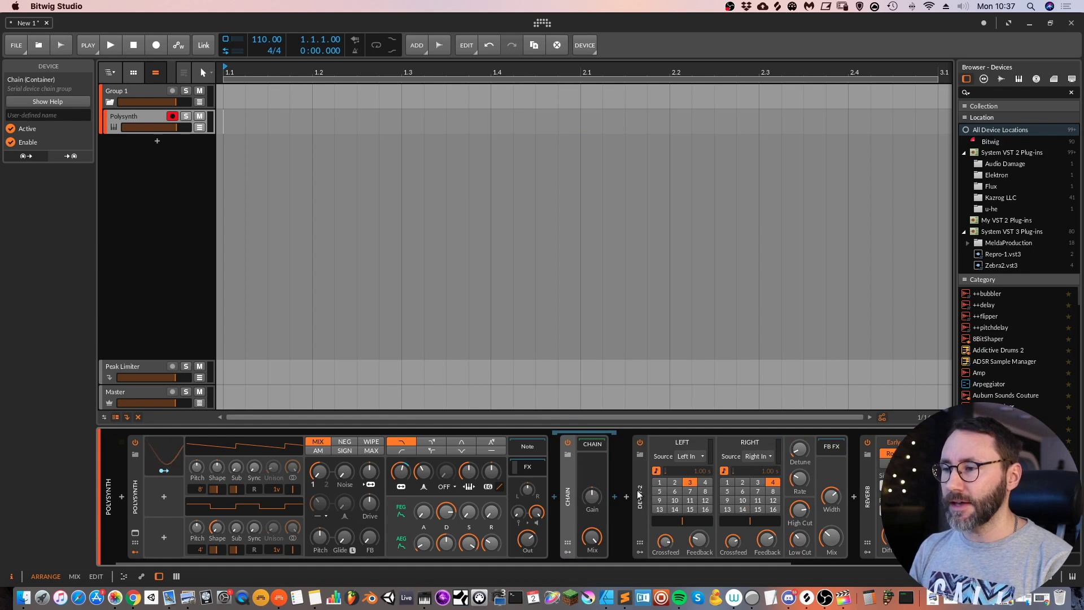
- Move Delay-2 and Reverb inside the Chain container
click(646, 503)
drag(645, 506, 590, 447)
scroll(835, 524, right, 4)
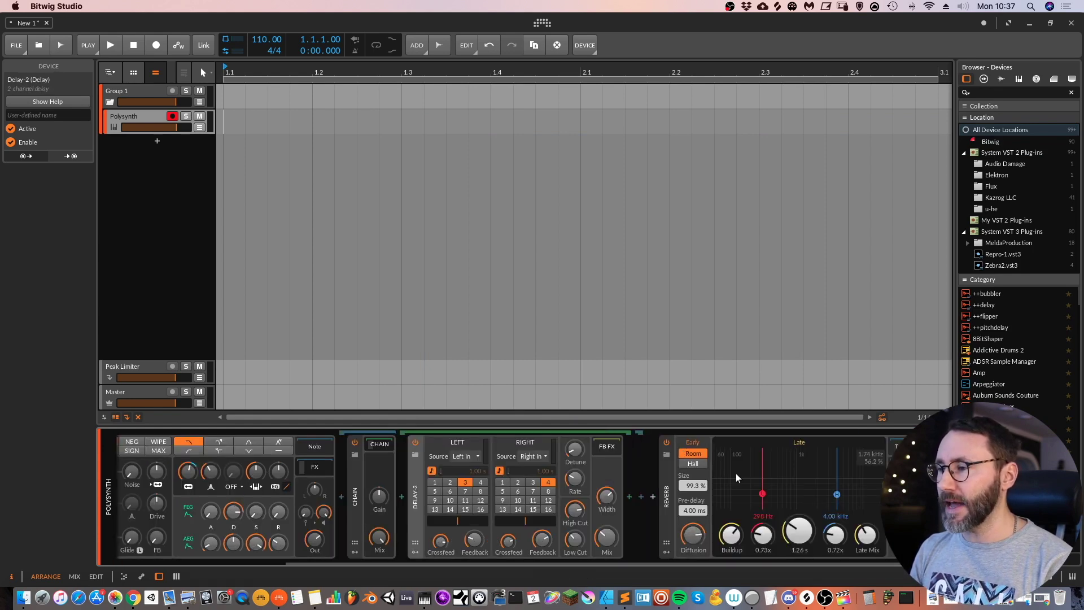
drag(666, 492, 630, 479)
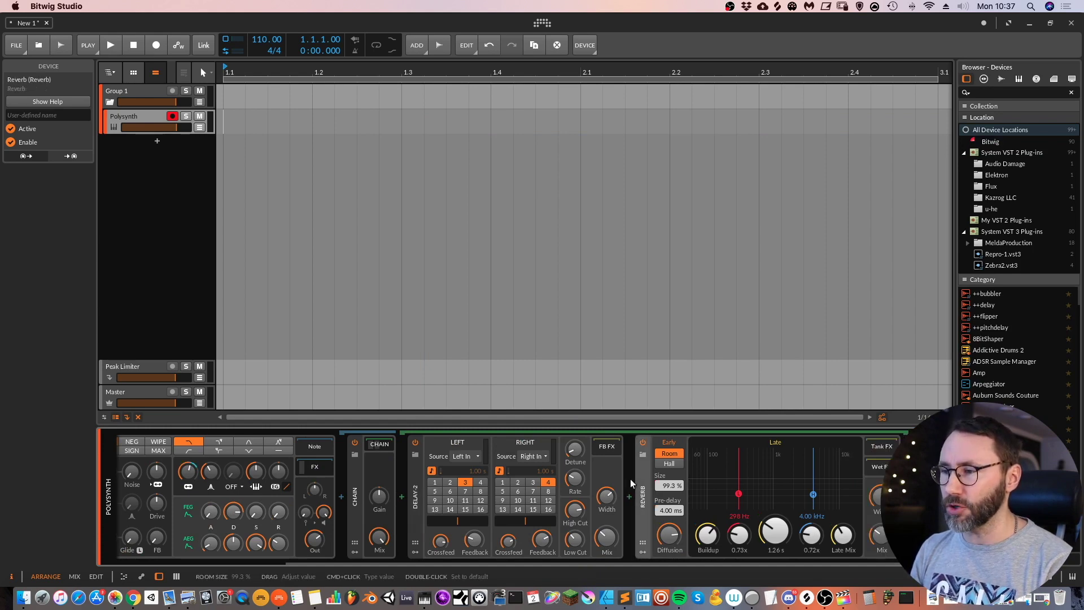
- Collapse and expand the Chain to confirm it holds Delay-2 and Reverb
click(379, 444)
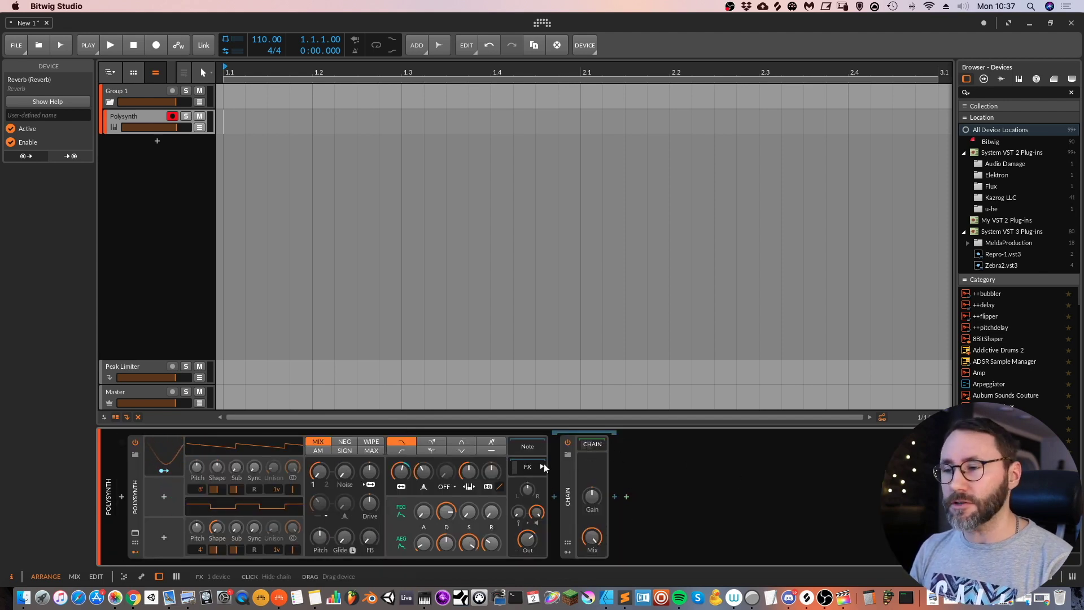
click(592, 446)
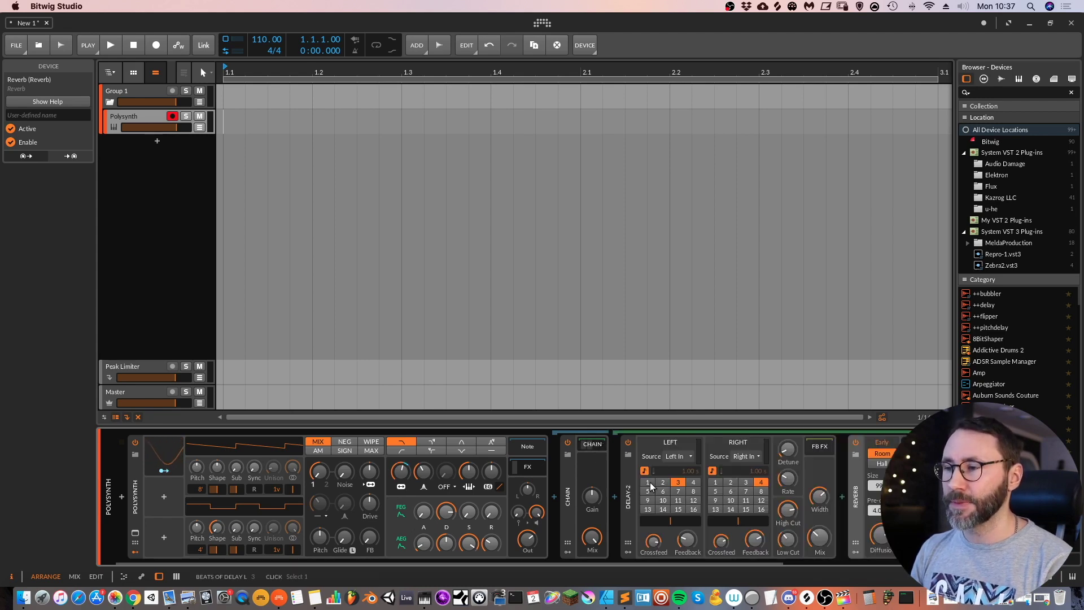
scroll(649, 482, right, 5)
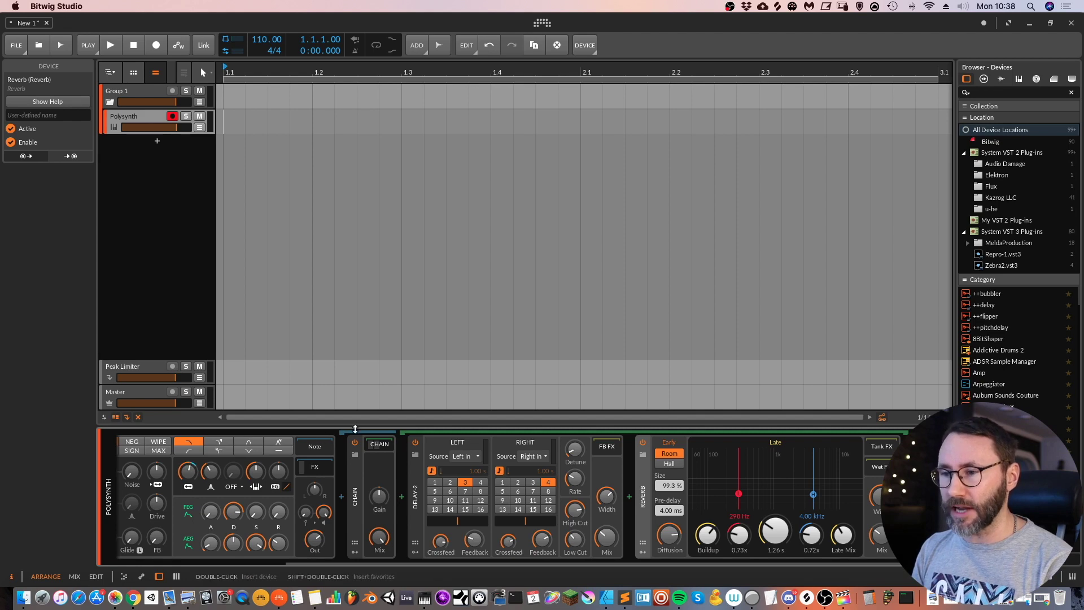
click(373, 445)
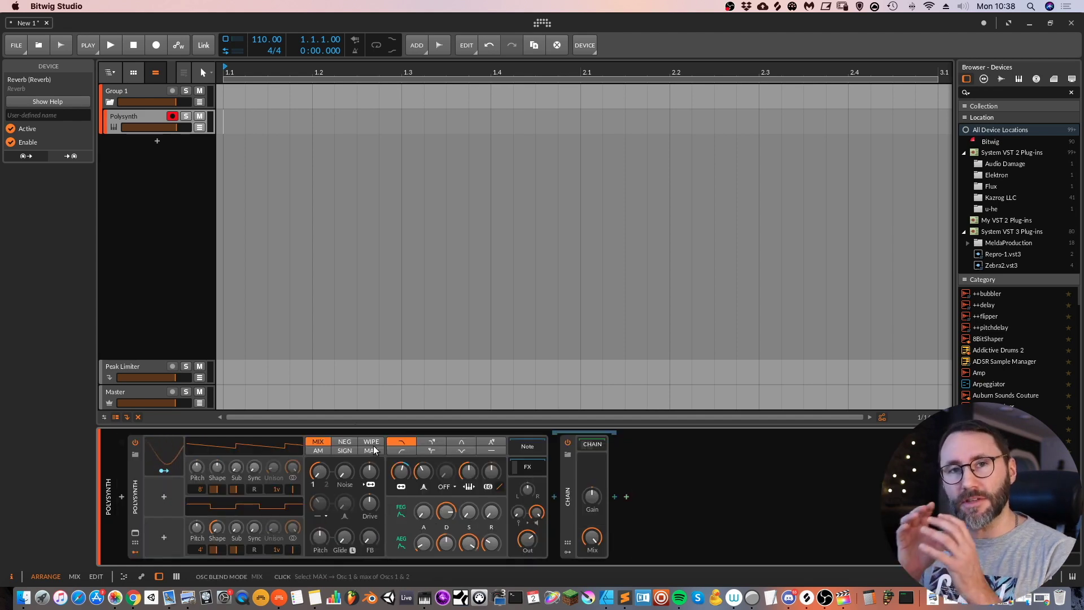
click(598, 444)
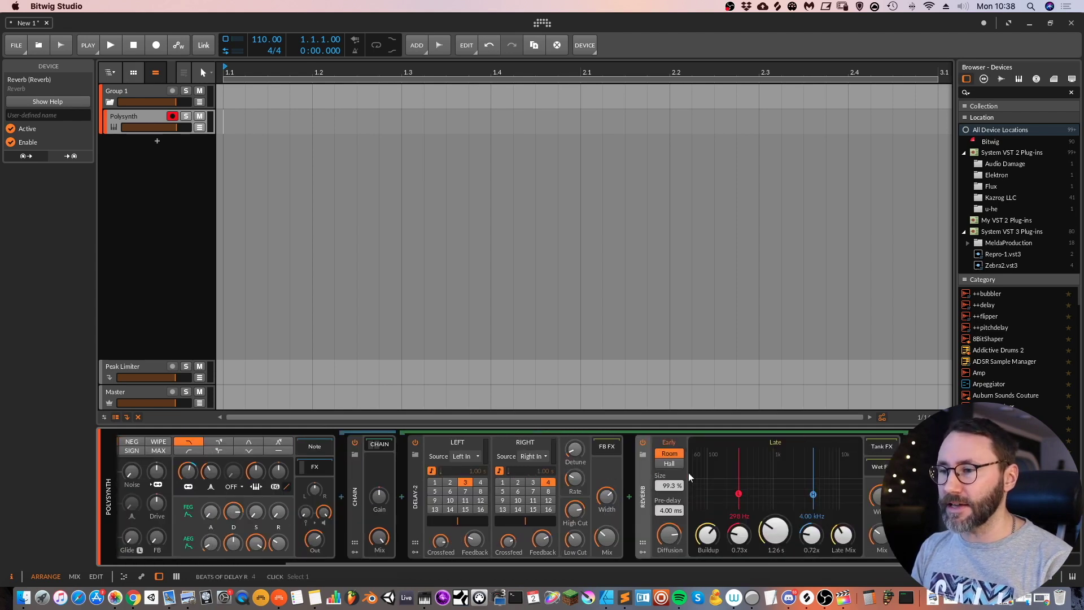
scroll(725, 462, left, 4)
key(super+Tab)
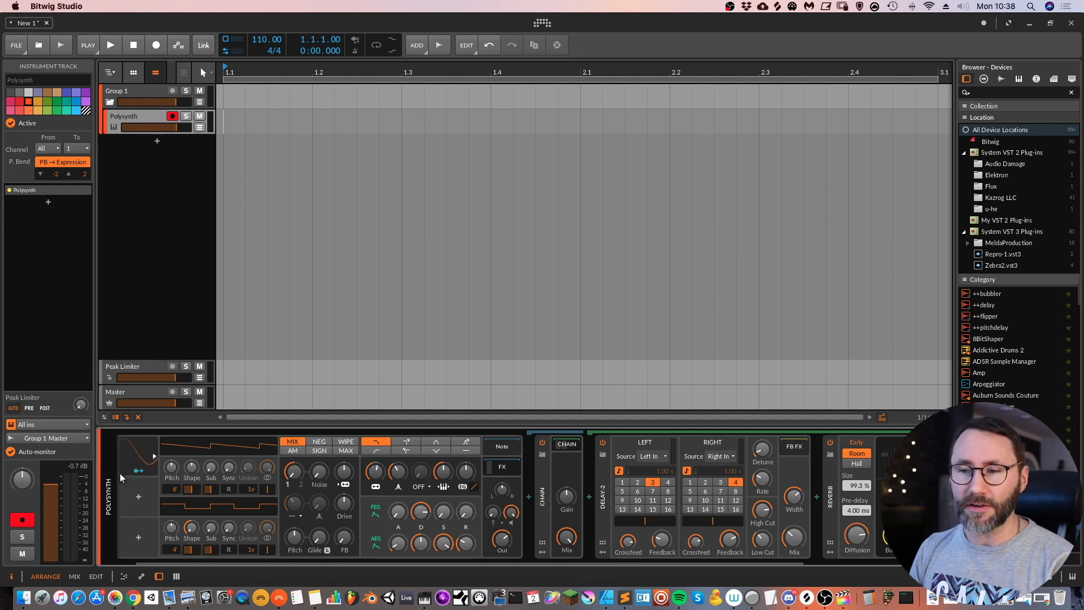
- Route the Polysynth's Classic LFO to the Delay-2 Mix and Reverb Mix knobs
click(136, 473)
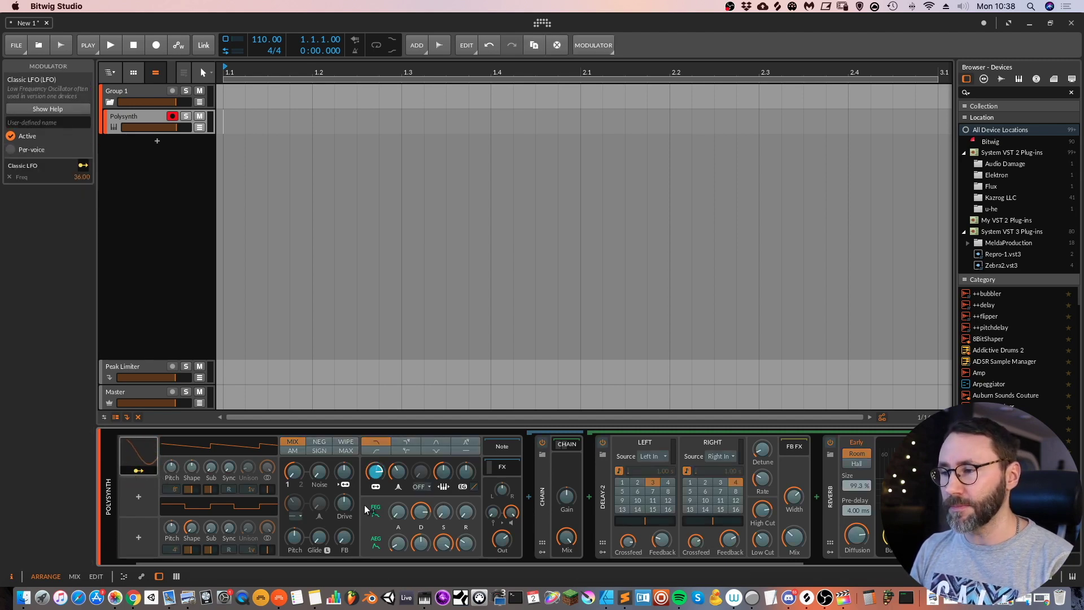
scroll(364, 504, right, 3)
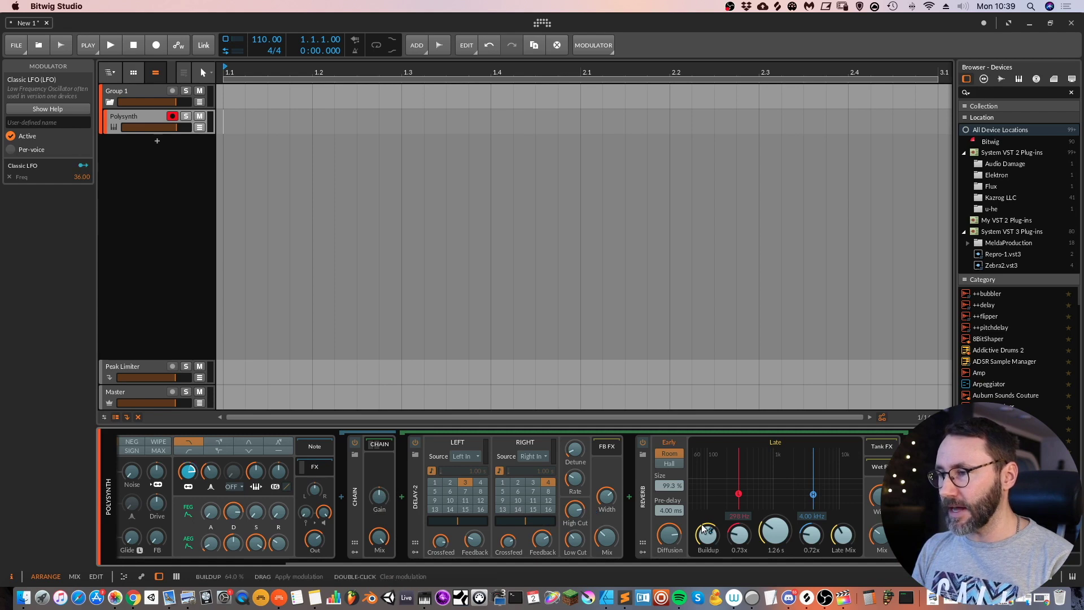
scroll(666, 524, left, 5)
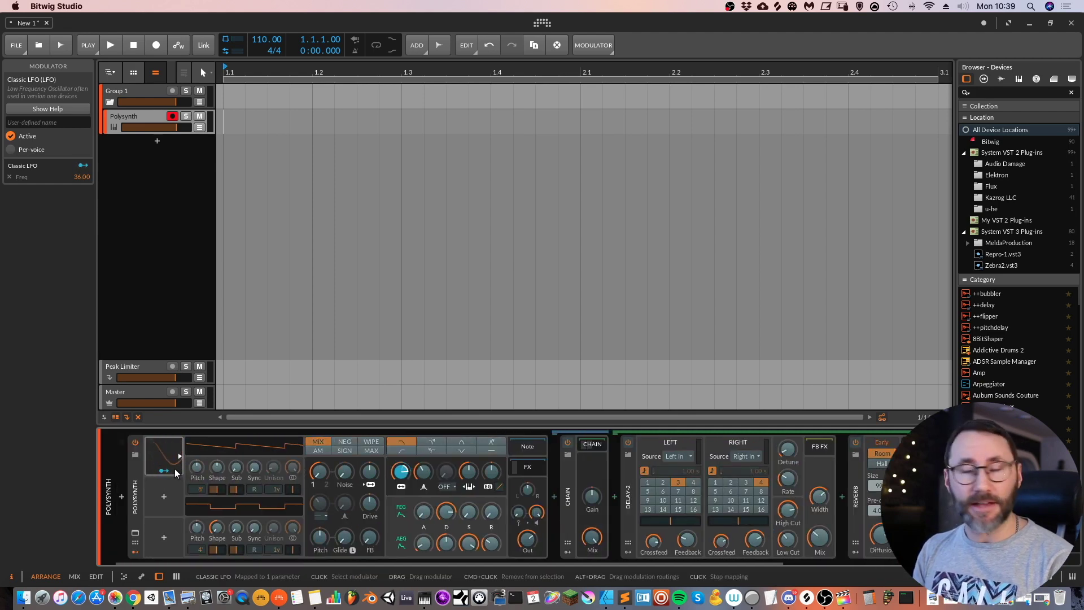
scroll(175, 469, right, 3)
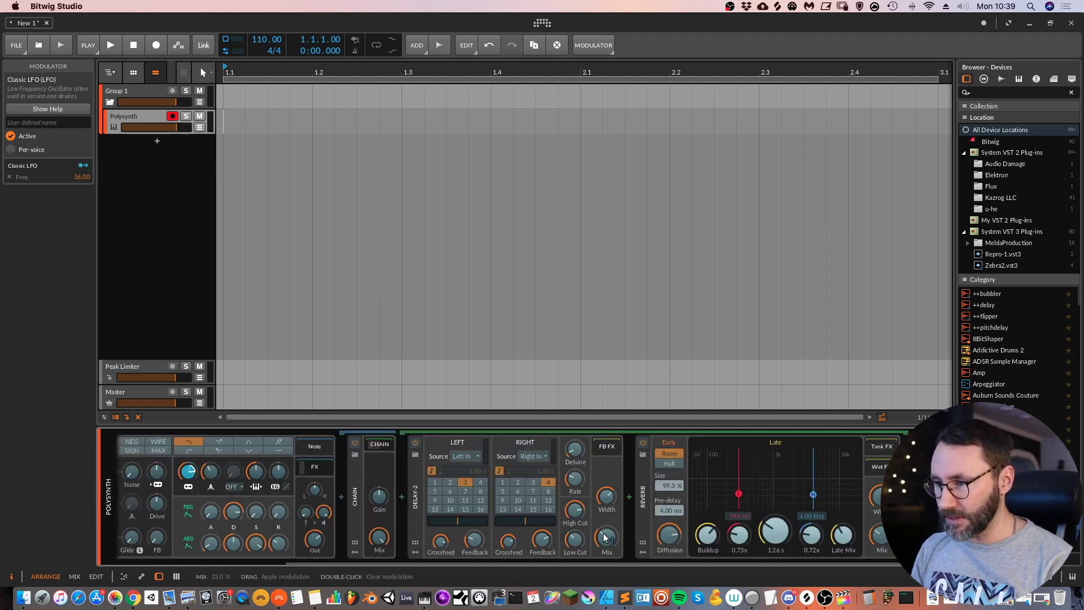
drag(604, 536, 605, 525)
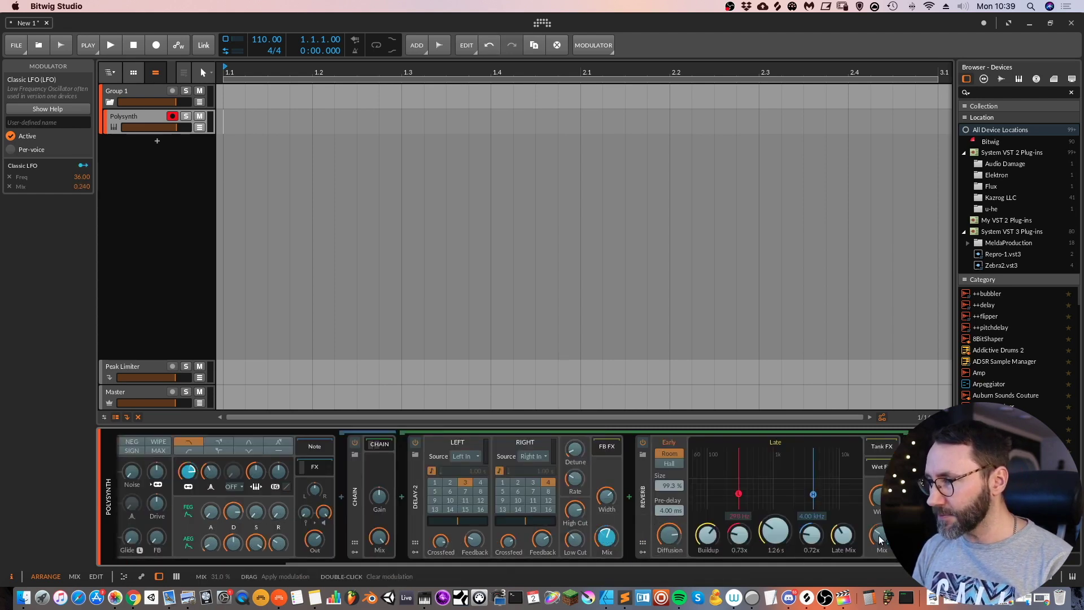
drag(880, 539, 881, 531)
scroll(440, 491, left, 3)
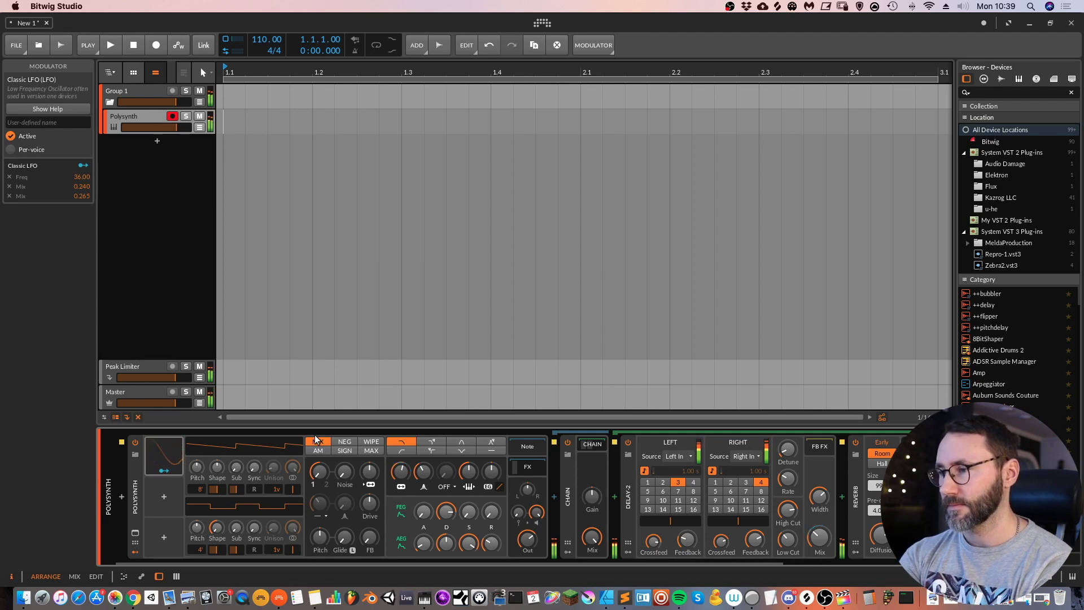
scroll(534, 521, right, 5)
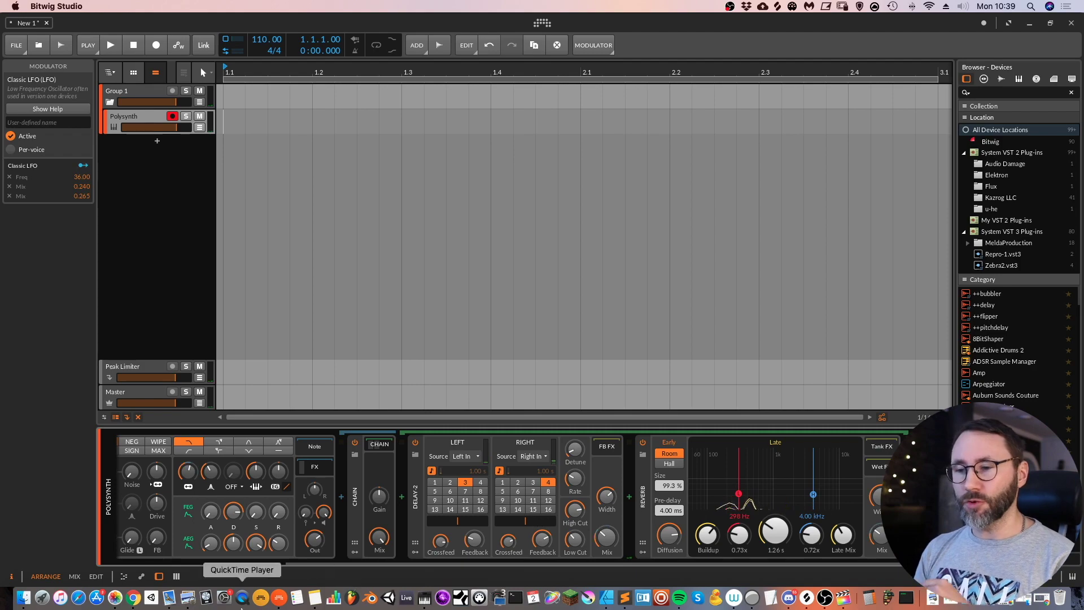
click(189, 598)
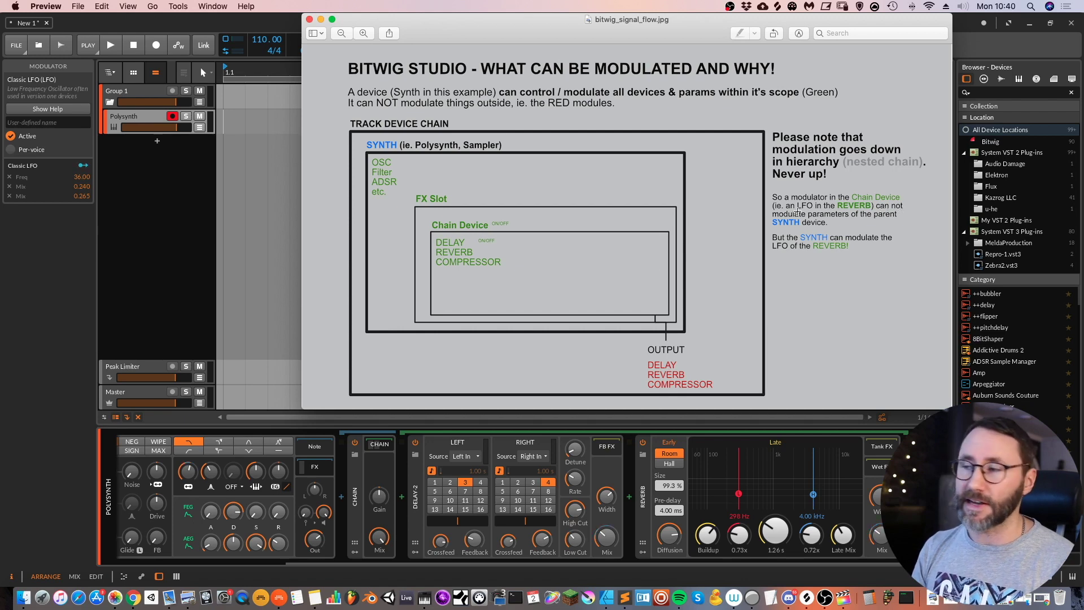
click(332, 568)
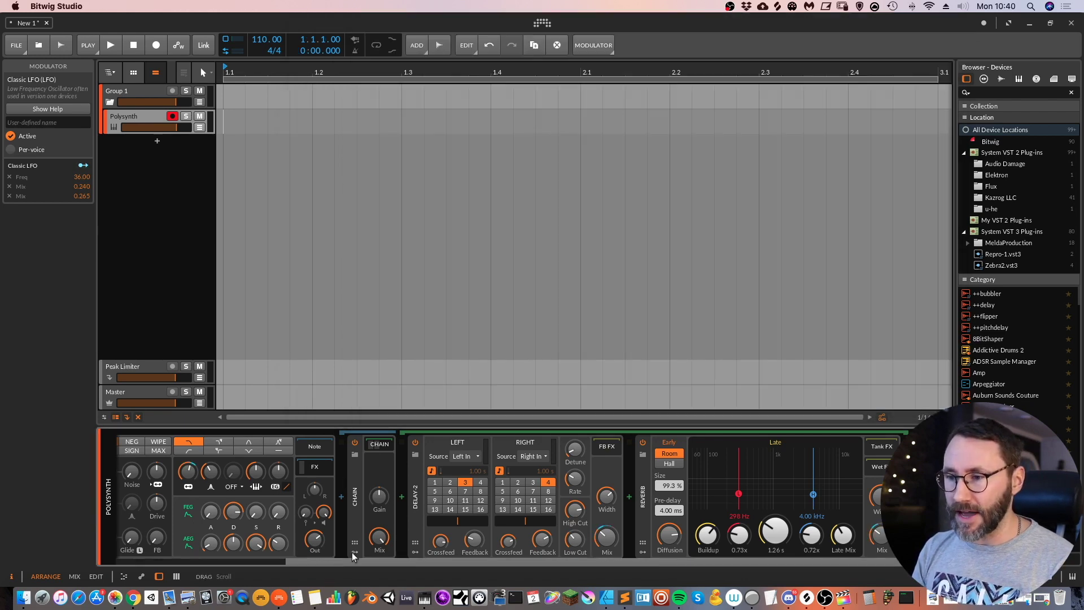
- Add a Classic LFO modulator to the Reverb device
click(644, 552)
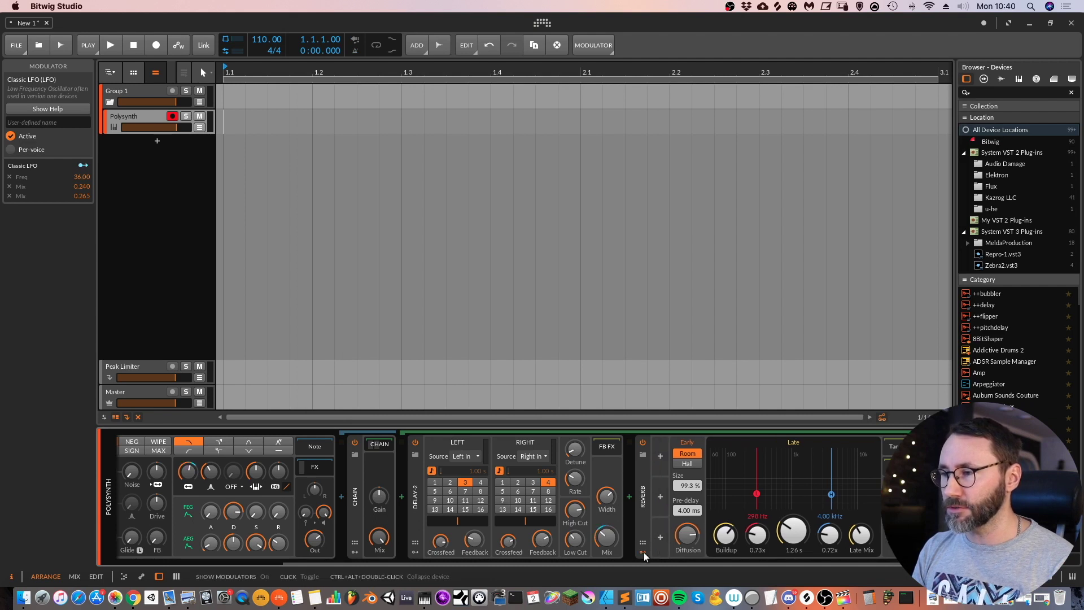
click(662, 456)
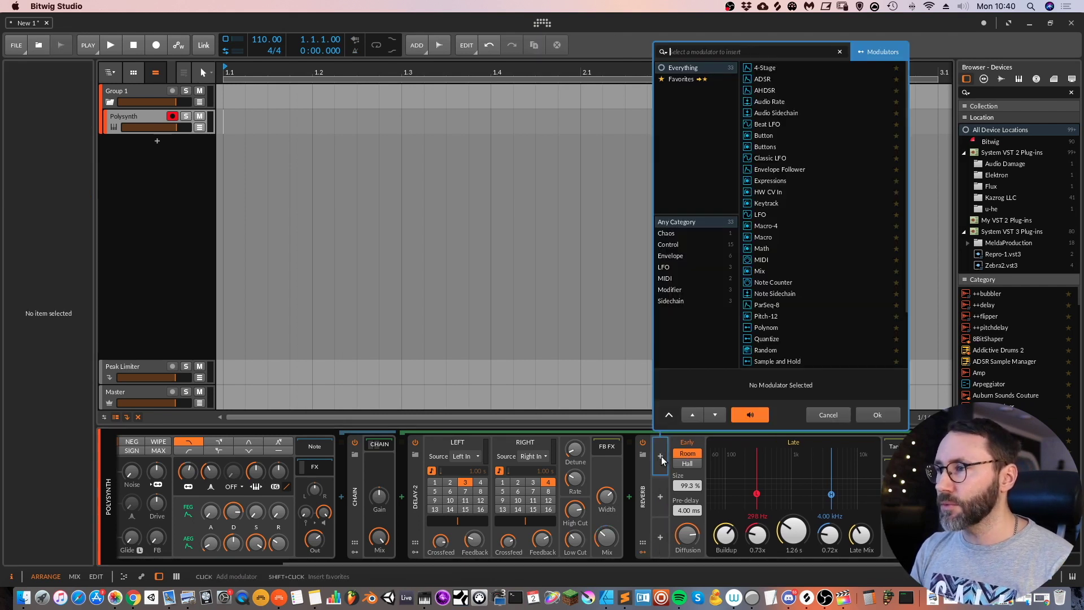
click(781, 157)
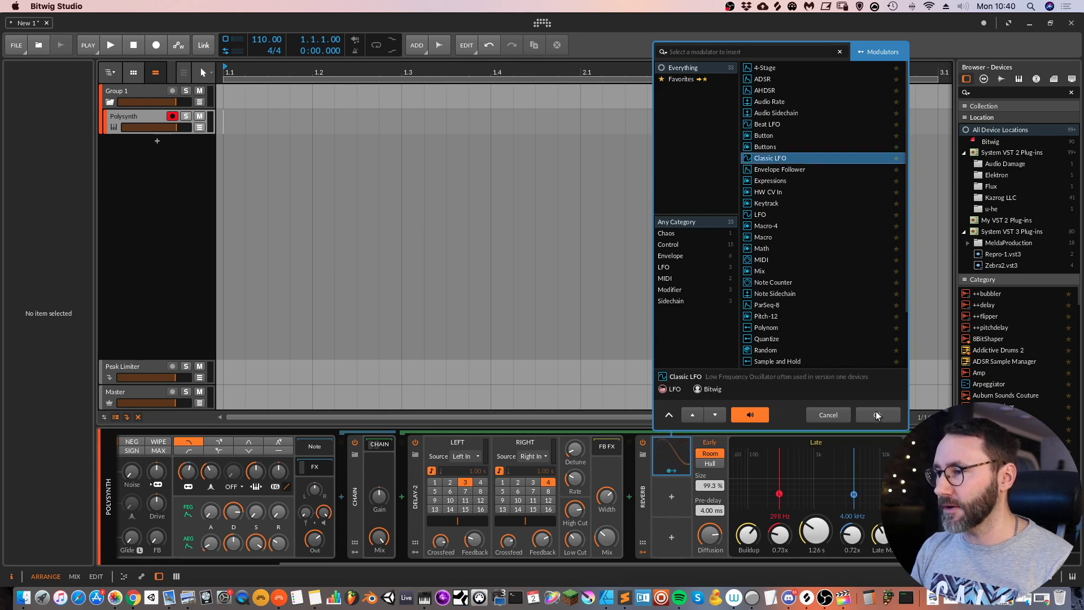
click(876, 415)
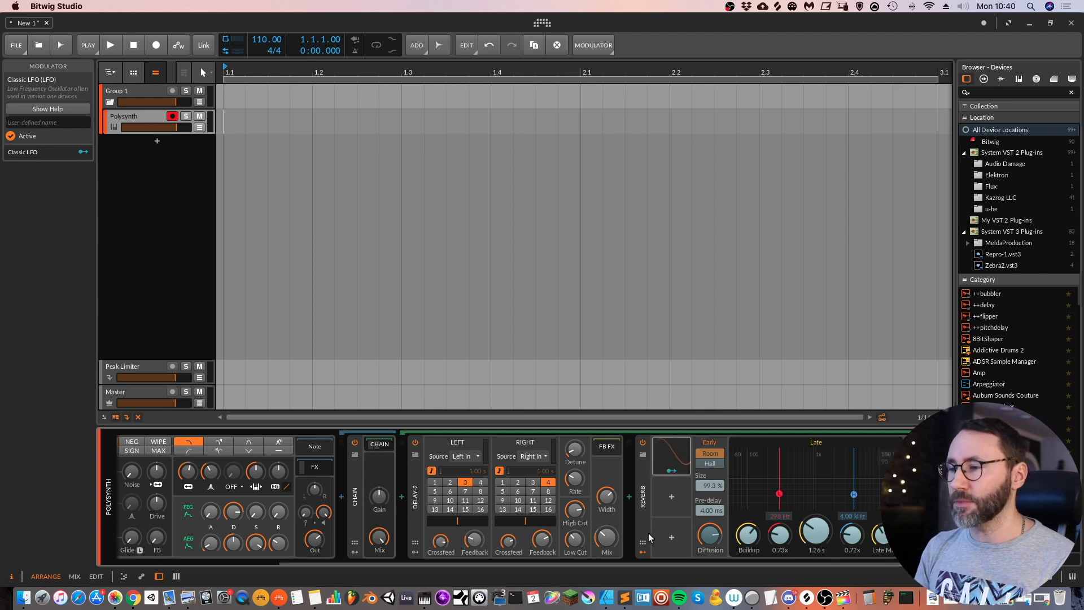
- Map the Reverb's LFO to modulate its Reverb Time
click(671, 470)
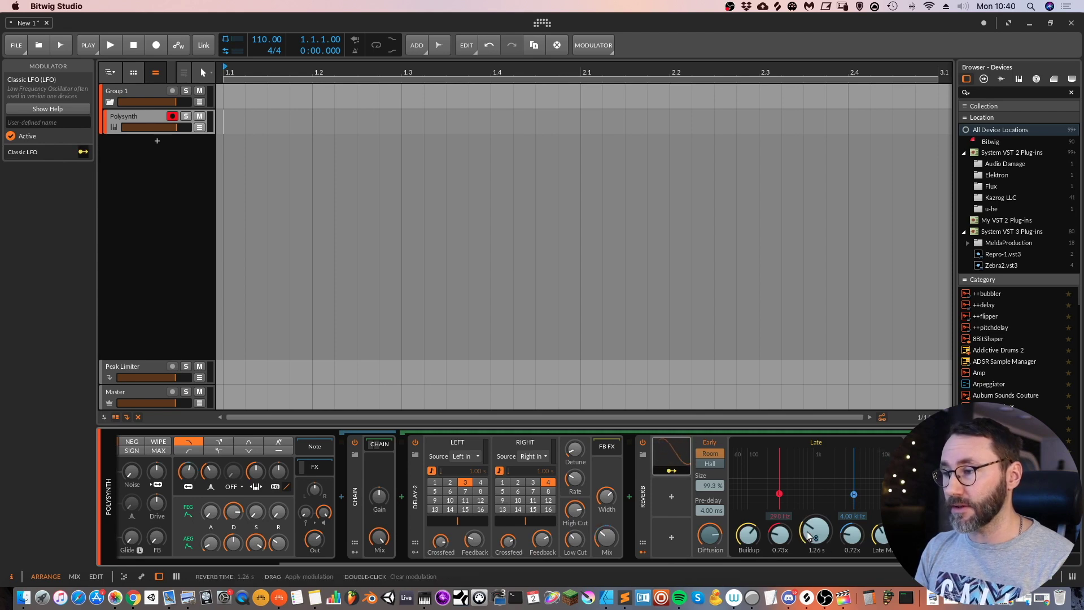
drag(809, 535, 809, 516)
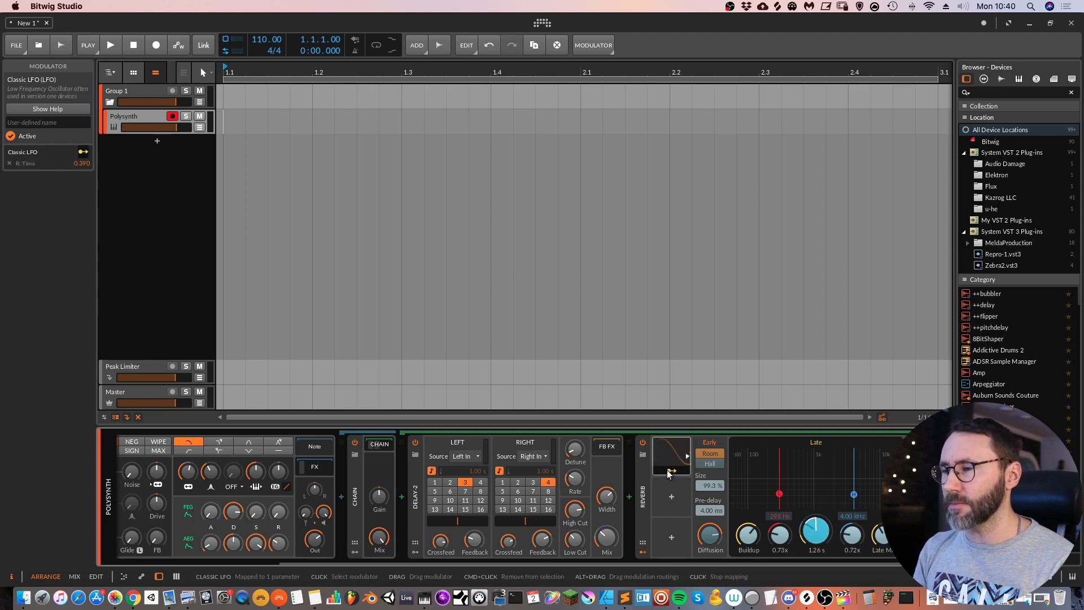
key(super+Tab)
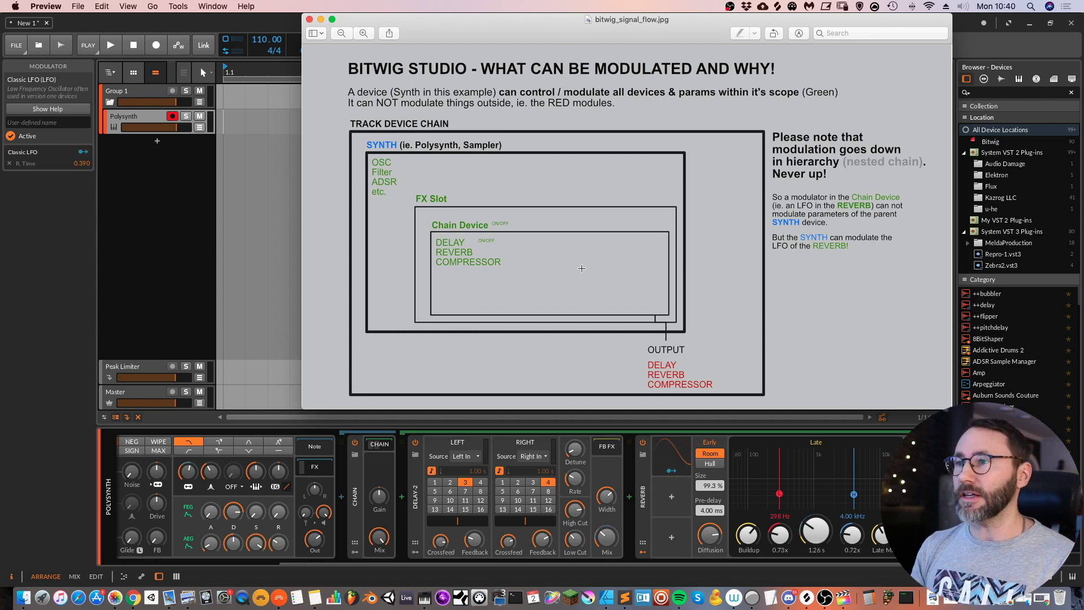
- Collapse the Chain to hide Delay-2 and Reverb, then return to the Polysynth
click(308, 565)
scroll(282, 536, left, 5)
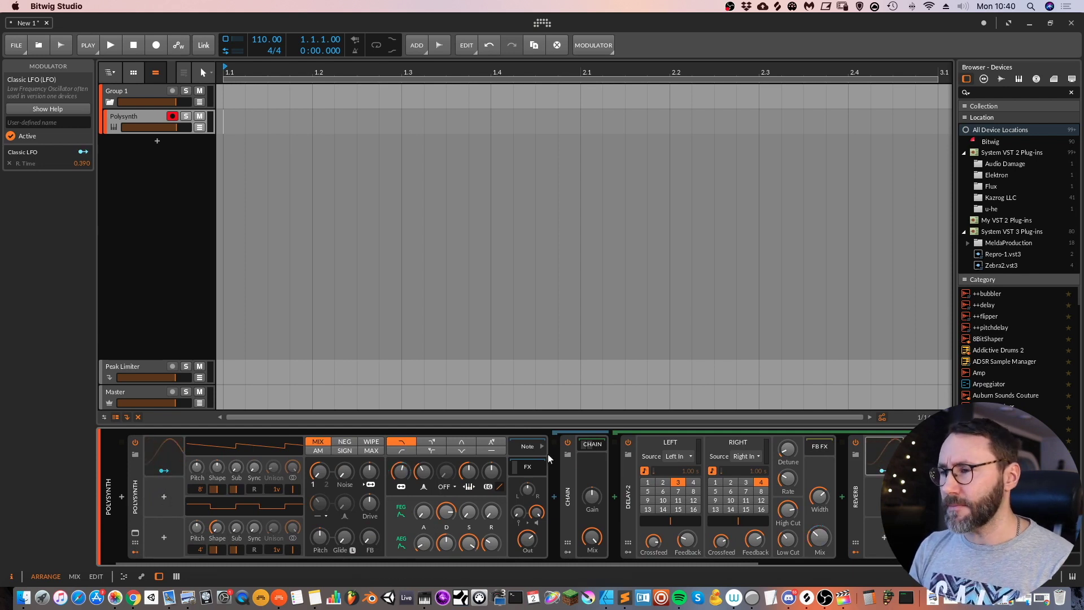
click(598, 445)
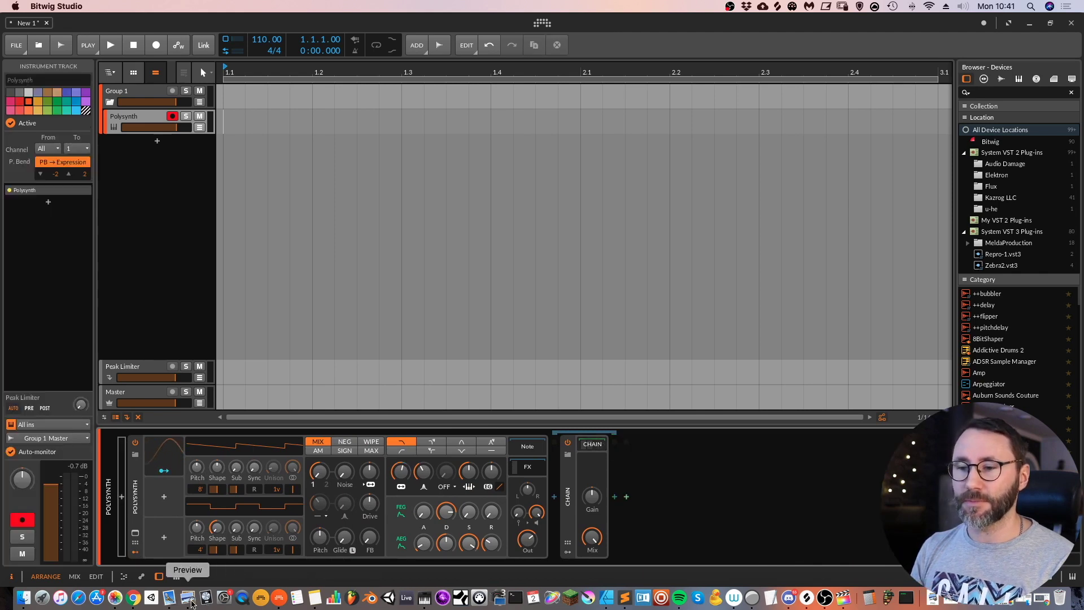
click(191, 601)
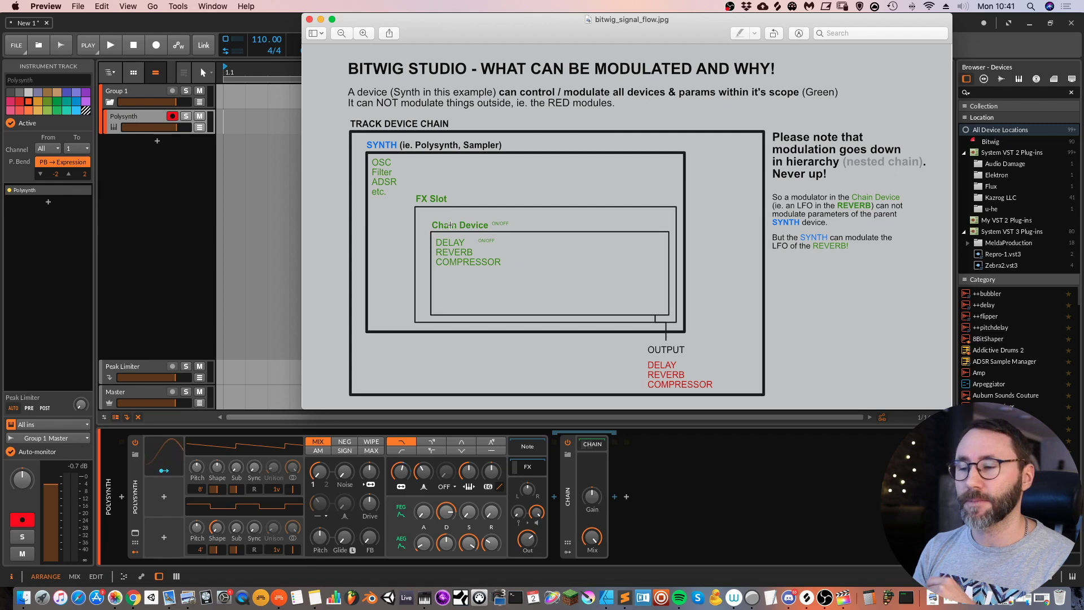
click(164, 503)
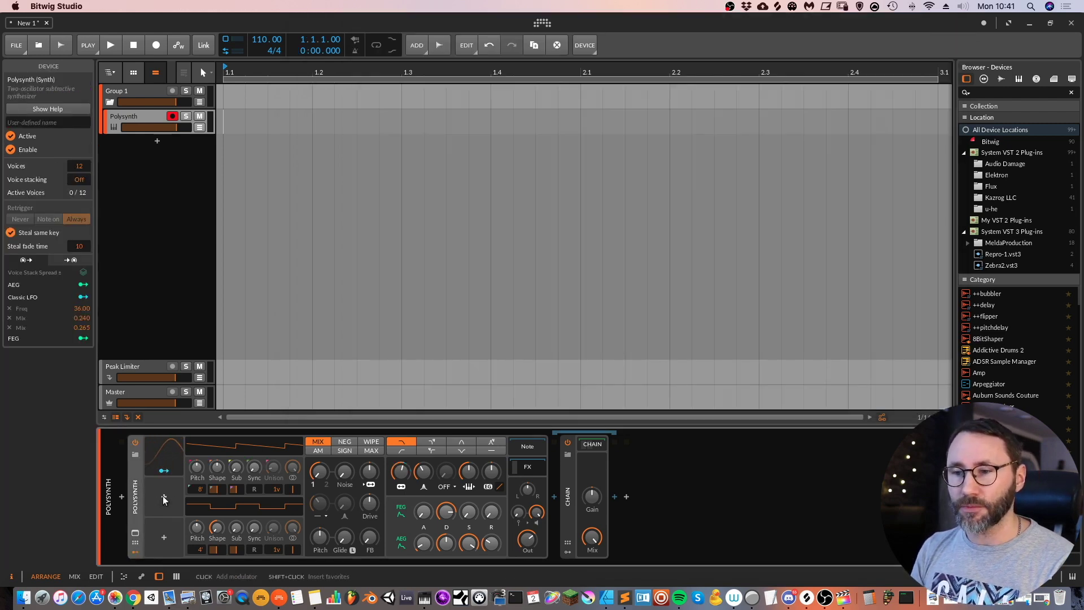
- Add a Button modulator to the Polysynth
click(164, 496)
click(266, 176)
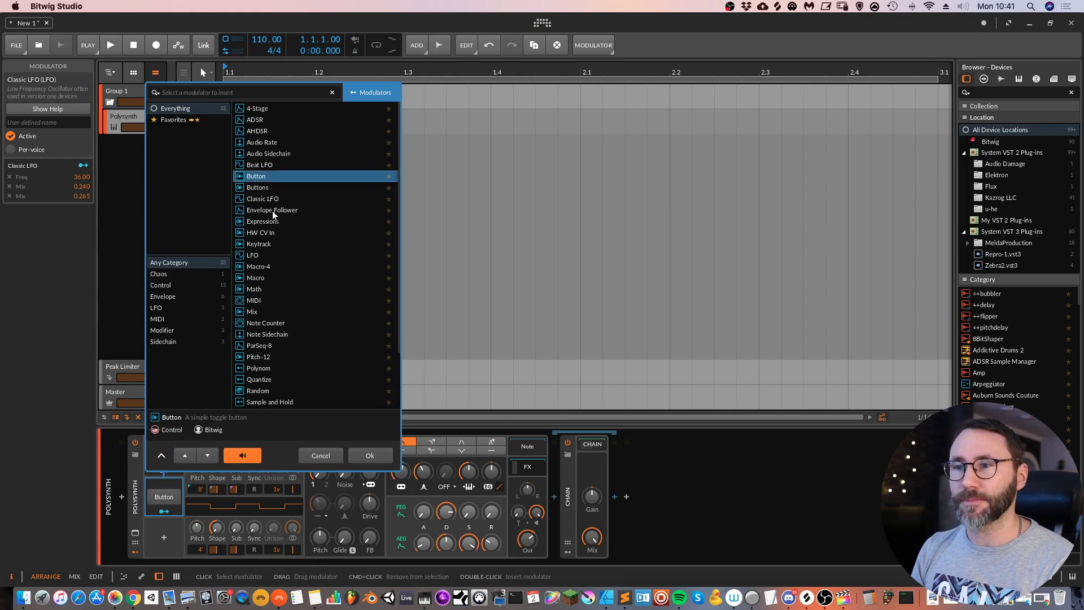
click(373, 456)
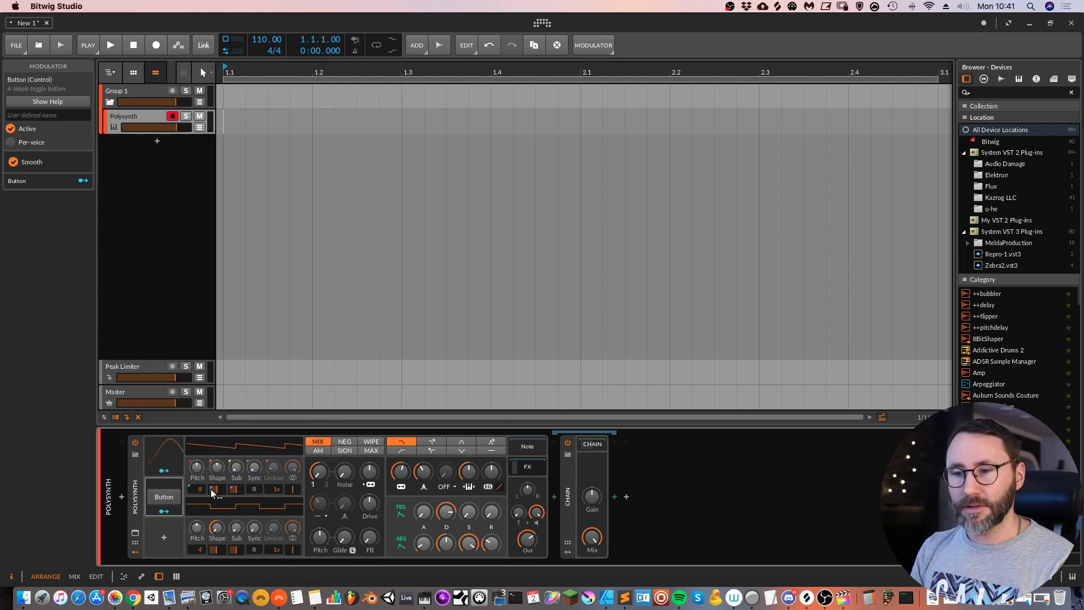
- Switch the Chain off, expand it, and map the Button to the Chain's on/off
click(568, 444)
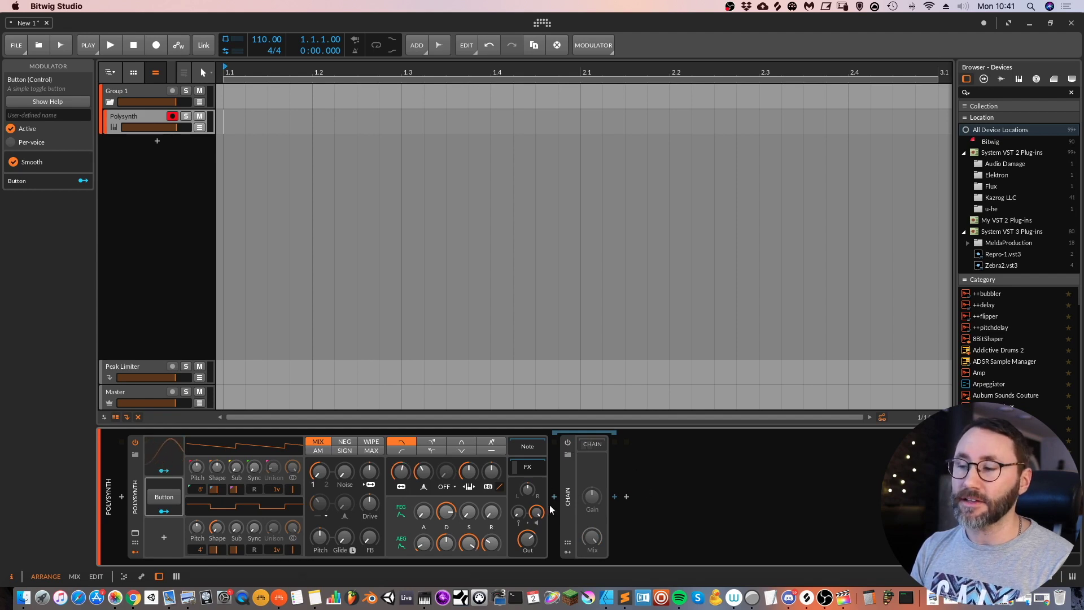
click(592, 443)
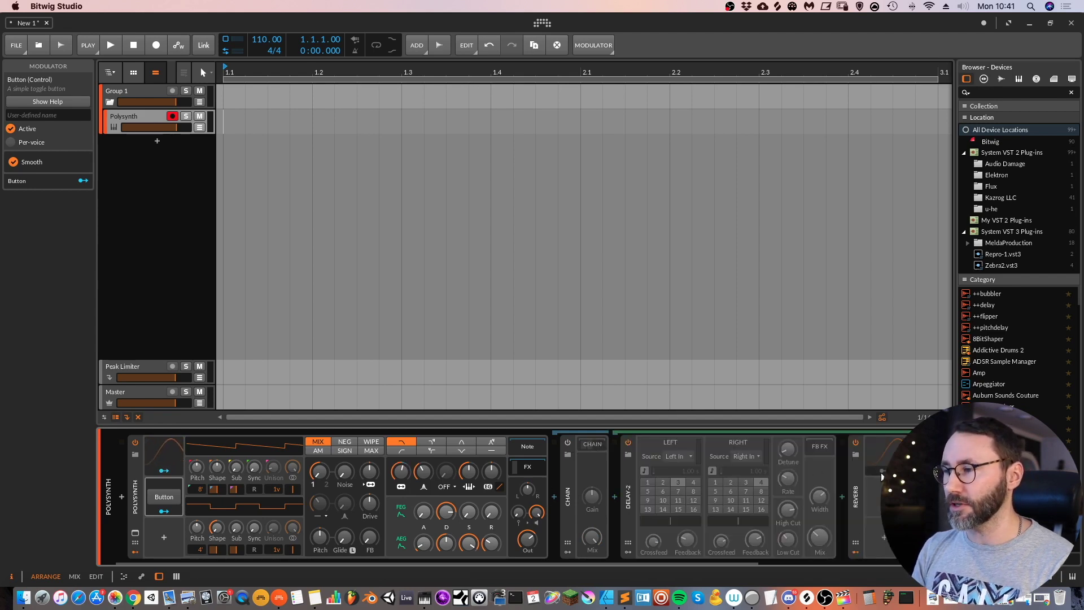
click(568, 443)
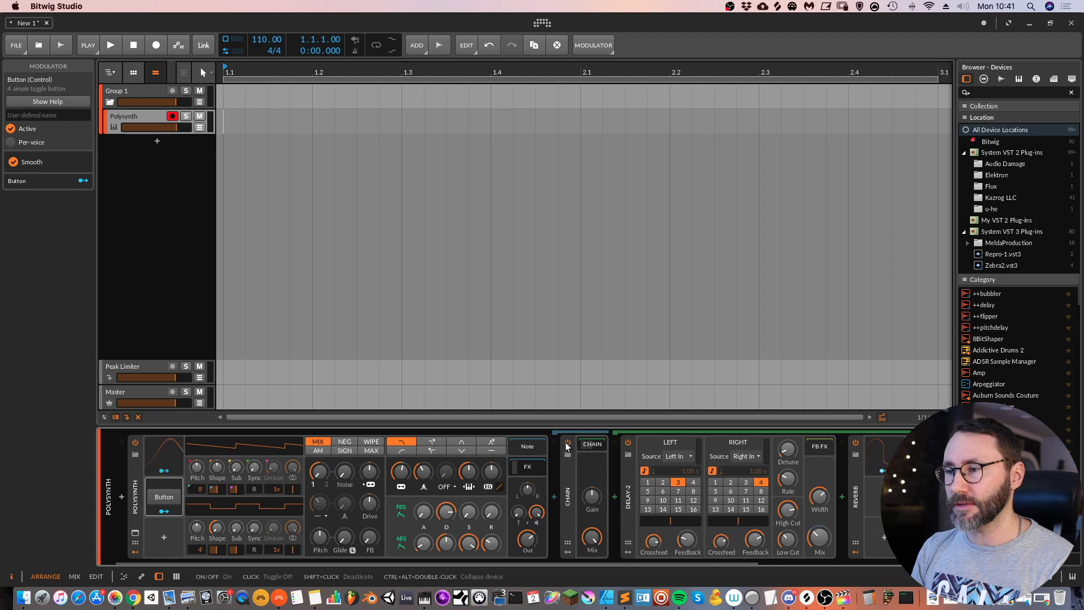
click(568, 443)
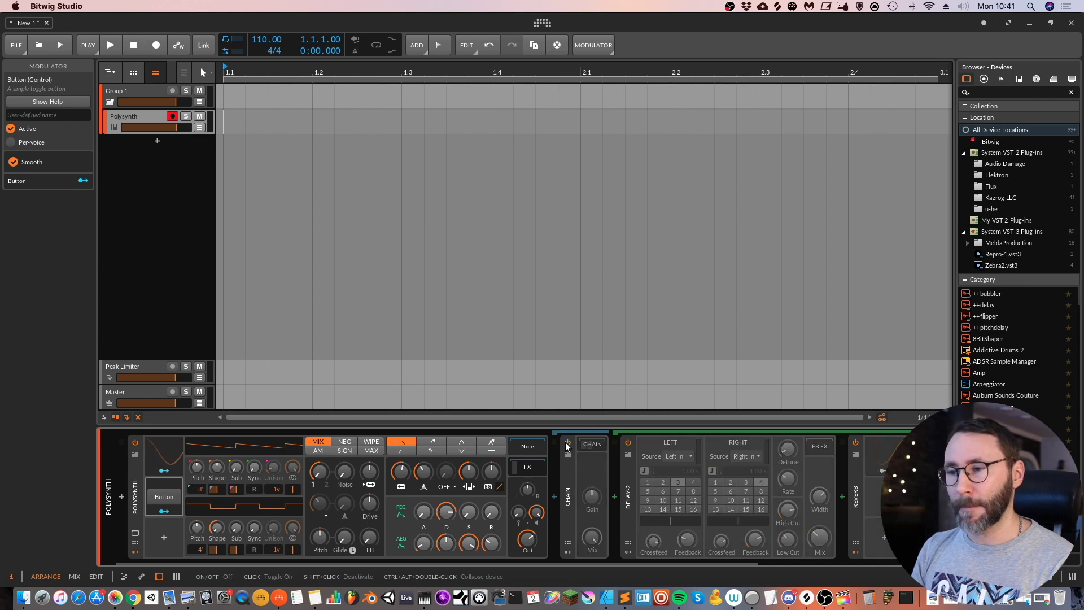
click(163, 511)
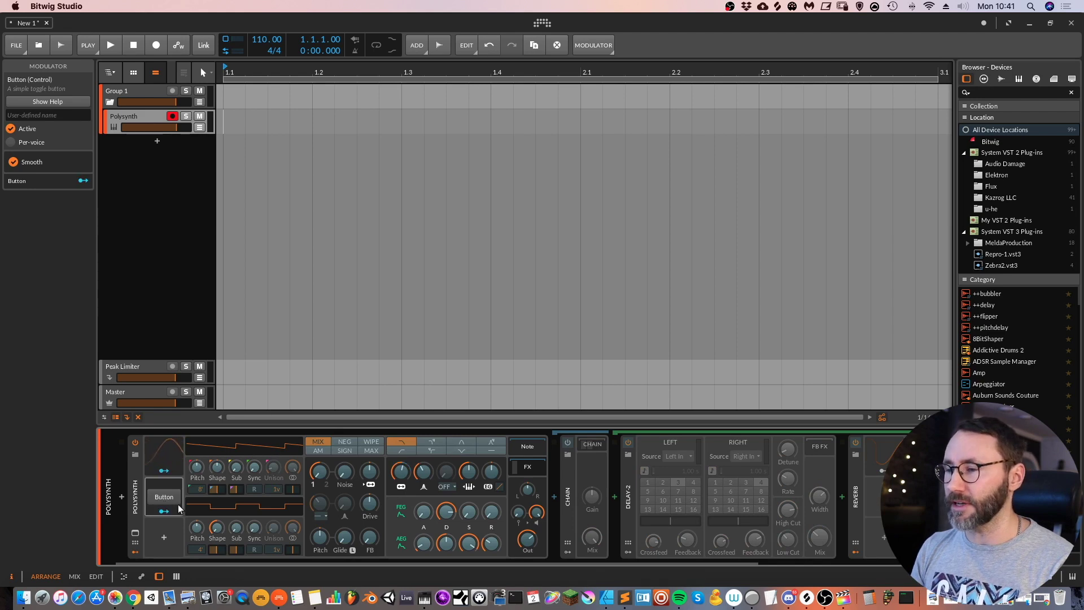
click(567, 442)
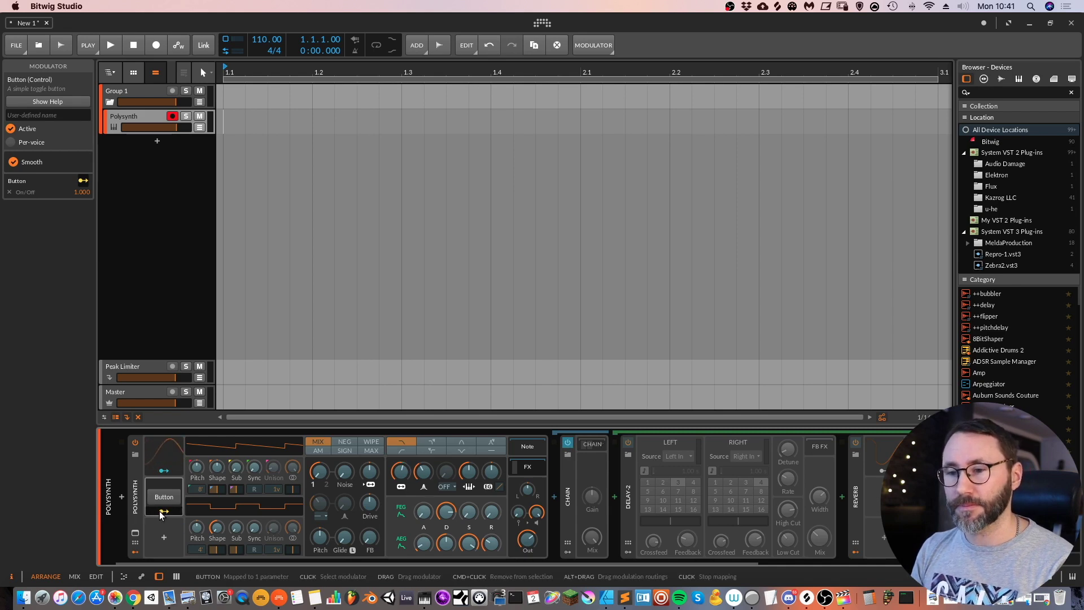
- Toggle the Button modulator on and off twice, ending with the Chain on
click(170, 500)
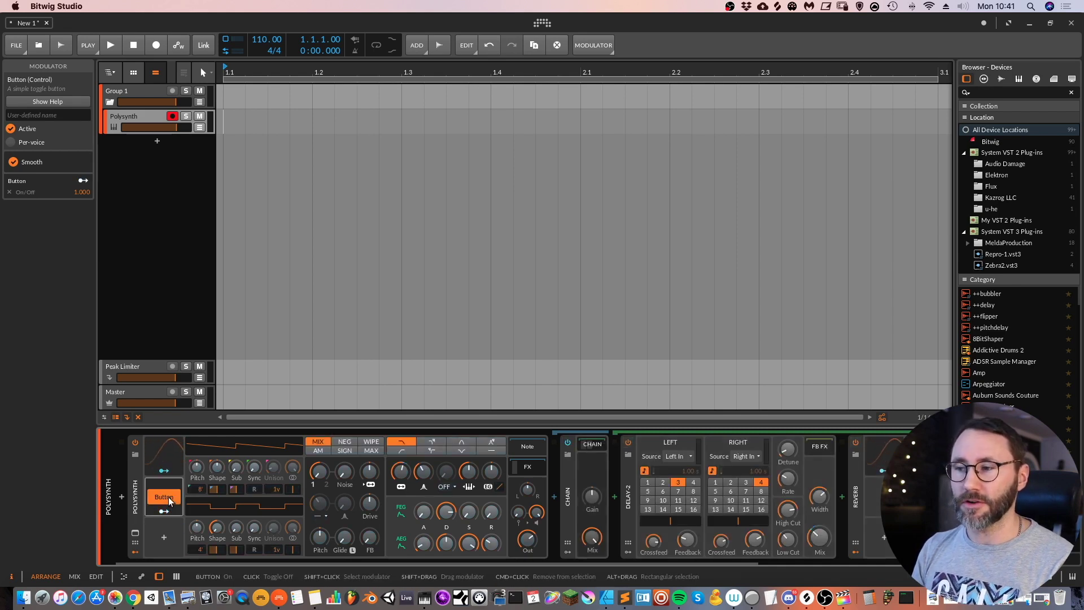
click(169, 500)
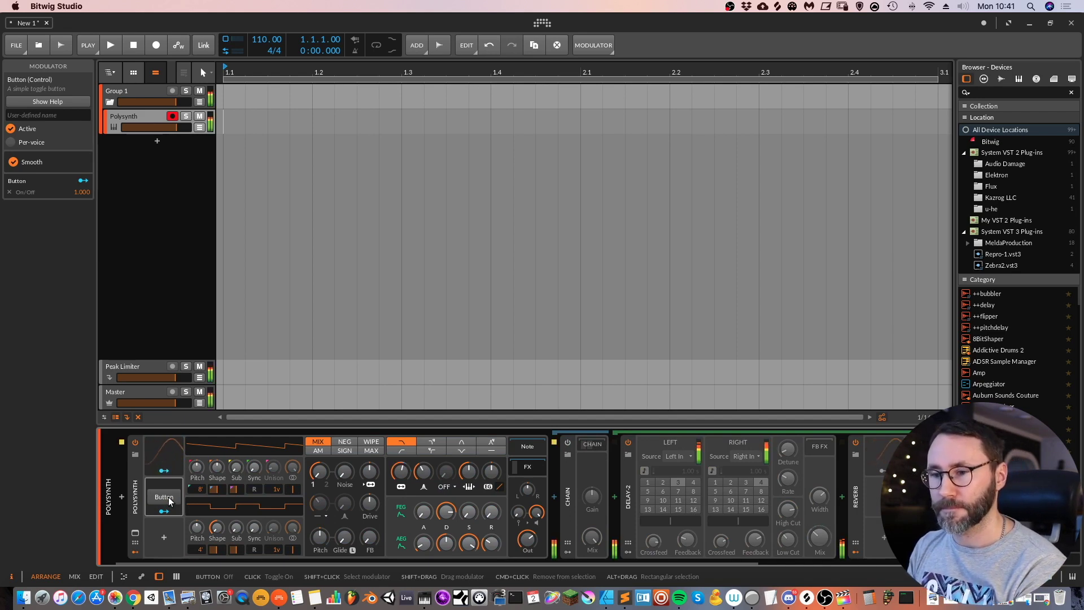
click(164, 497)
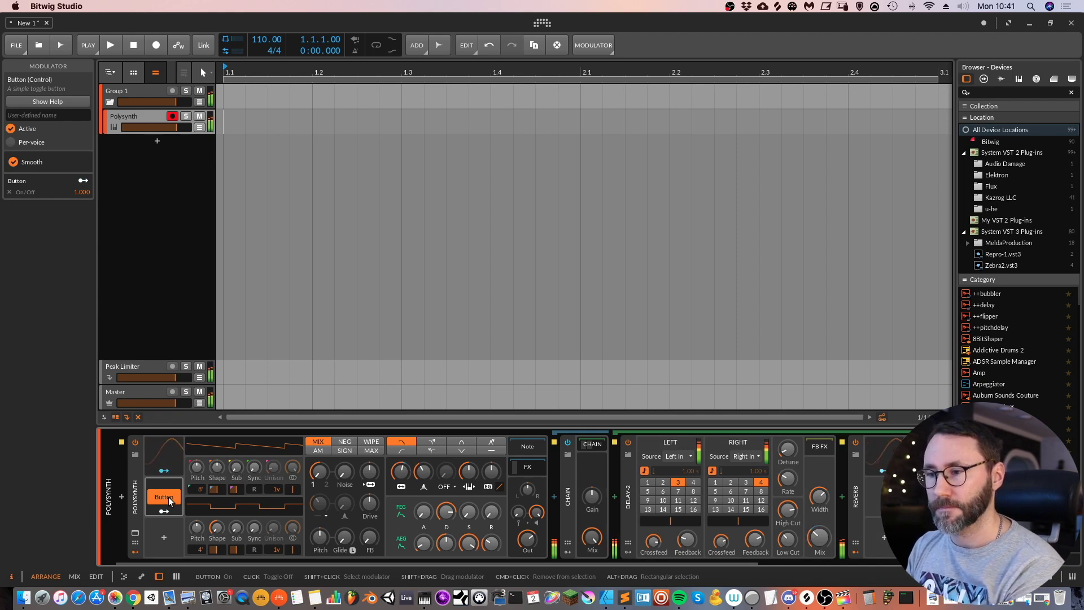
click(163, 497)
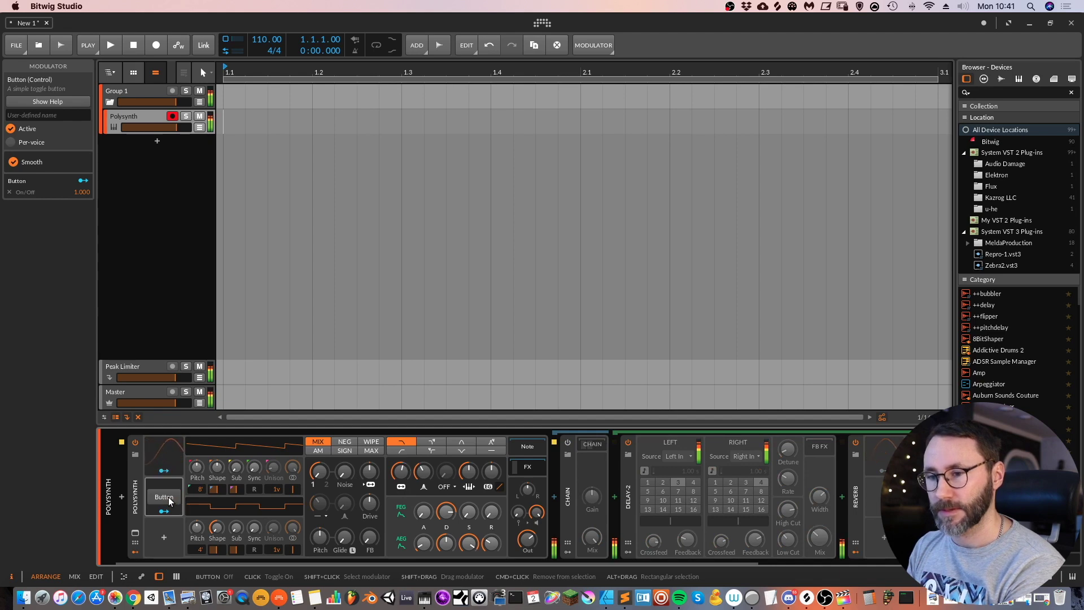
click(163, 497)
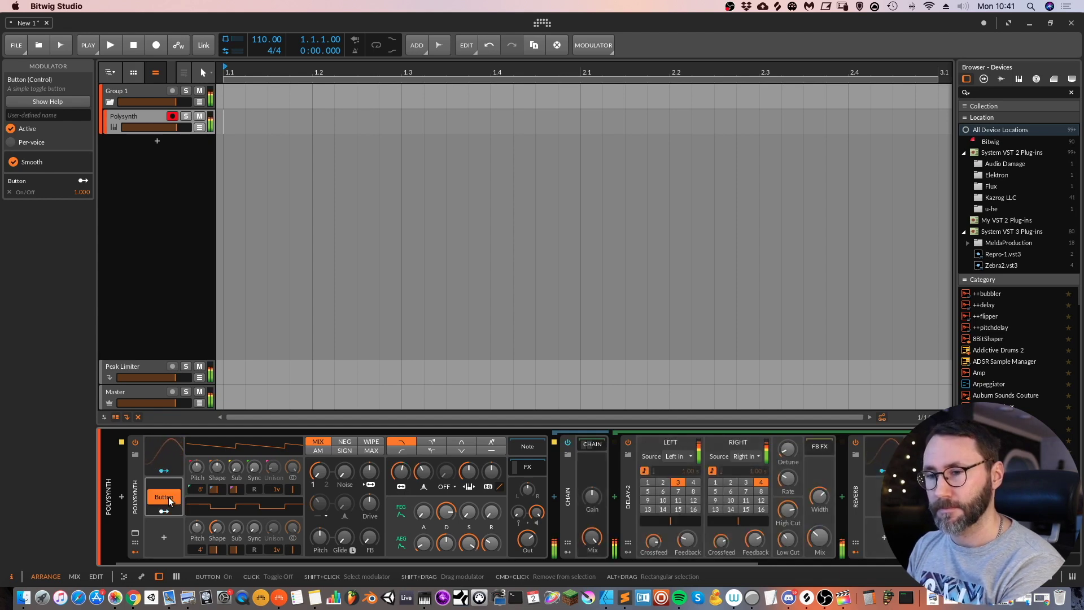